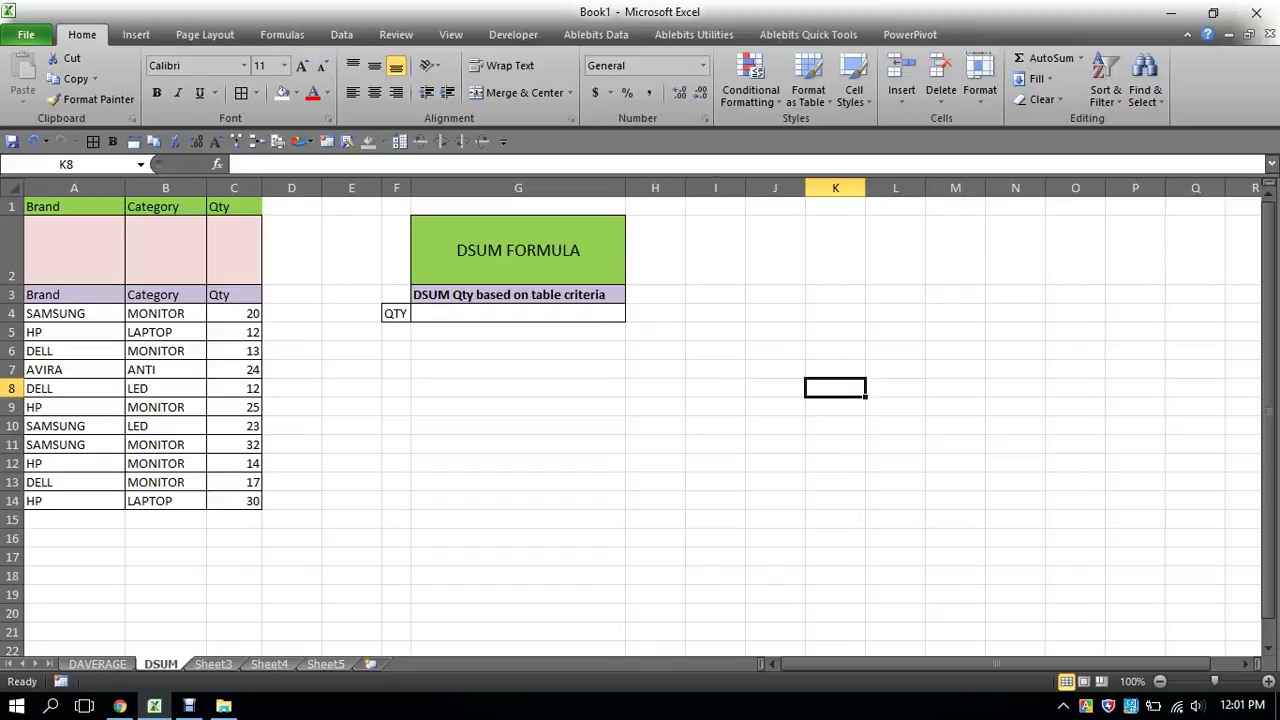
Enter =DSUM(A3:C14,"Qty",A1:C2) in G4, which returns 222.00 while the criteria are empty.
{"action": "left_click", "coordinate": [518, 313]}
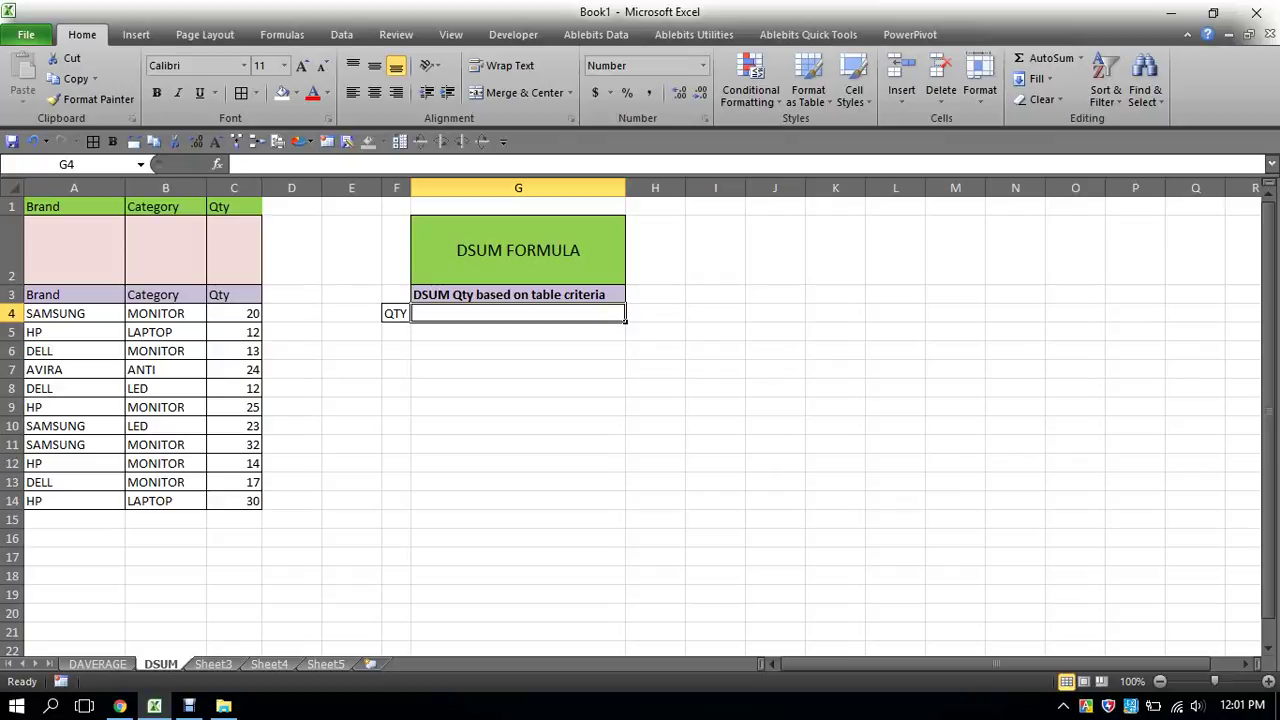
{"action": "left_click", "coordinate": [518, 351]}
{"action": "left_click", "coordinate": [518, 313]}
{"action": "type", "text": "="}
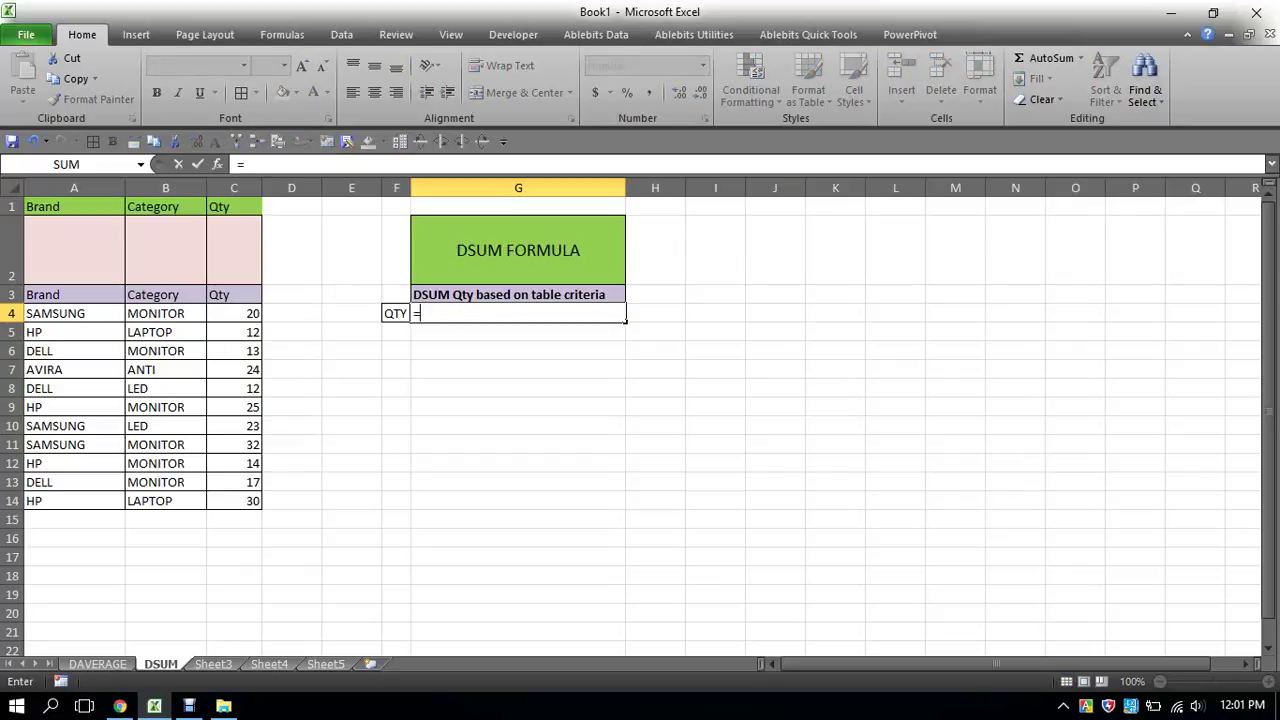
{"action": "type", "text": "ds"}
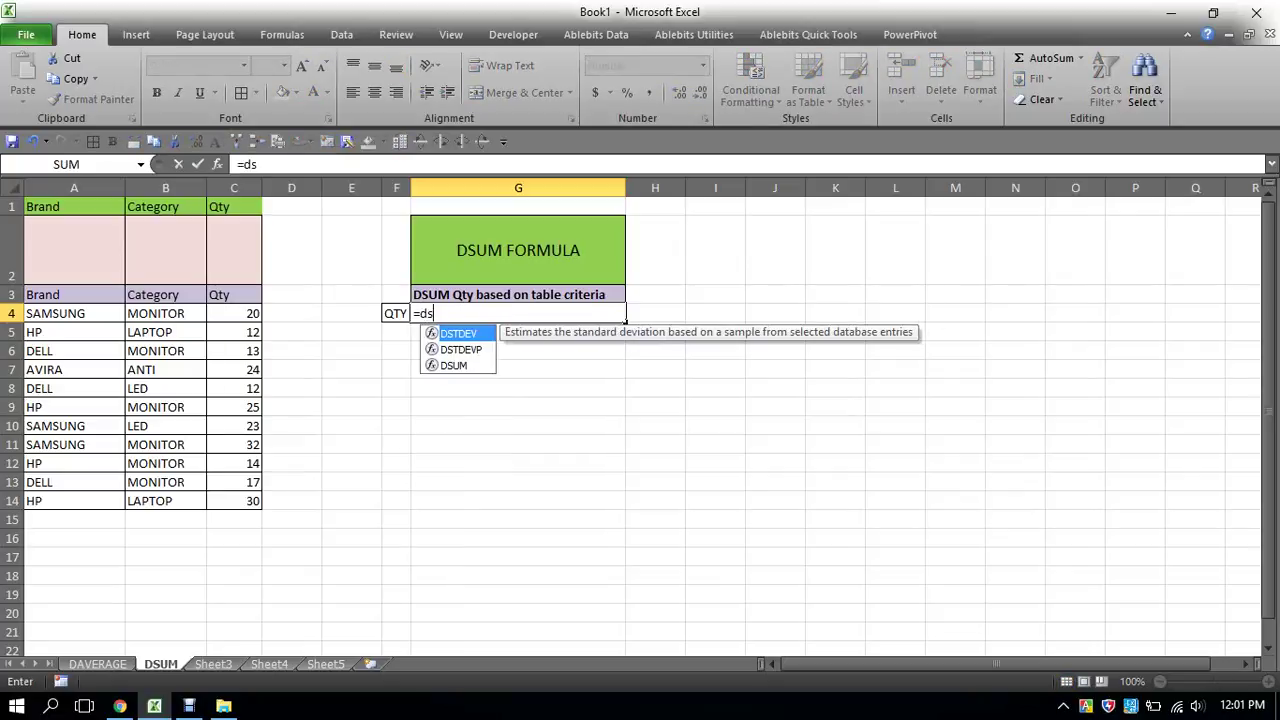
{"action": "type", "text": "u"}
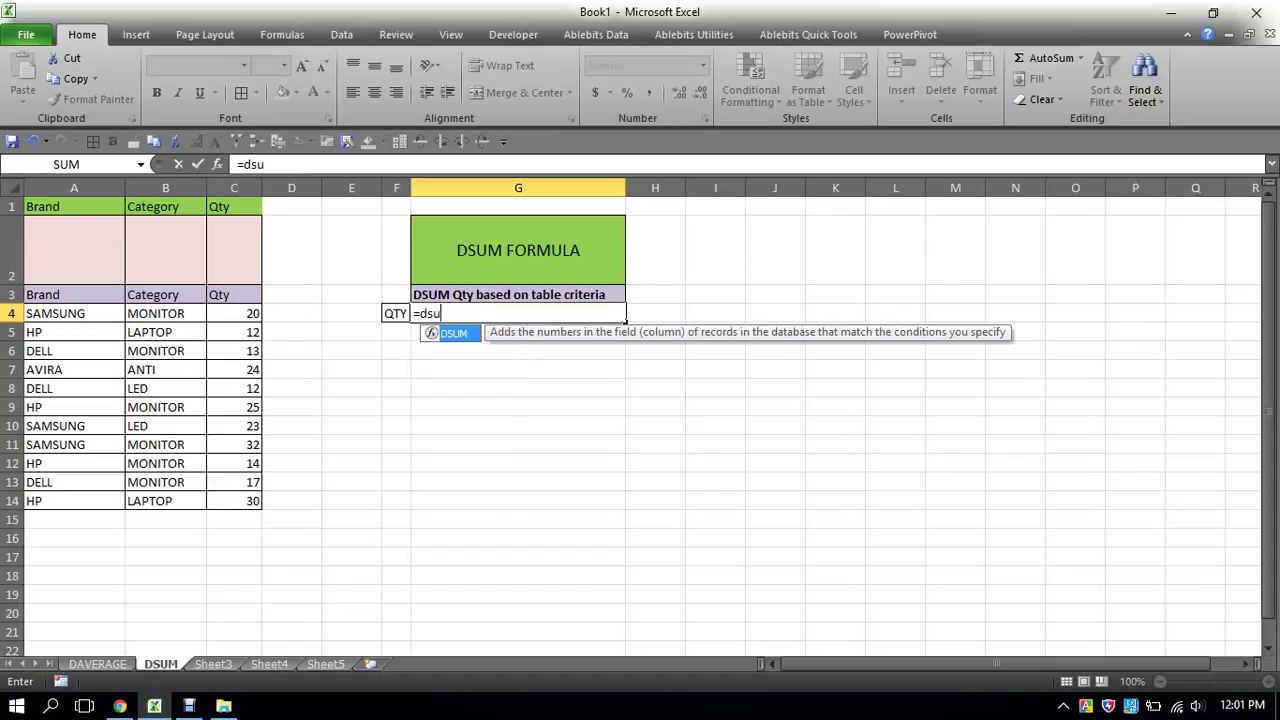
{"action": "key", "text": "Tab"}
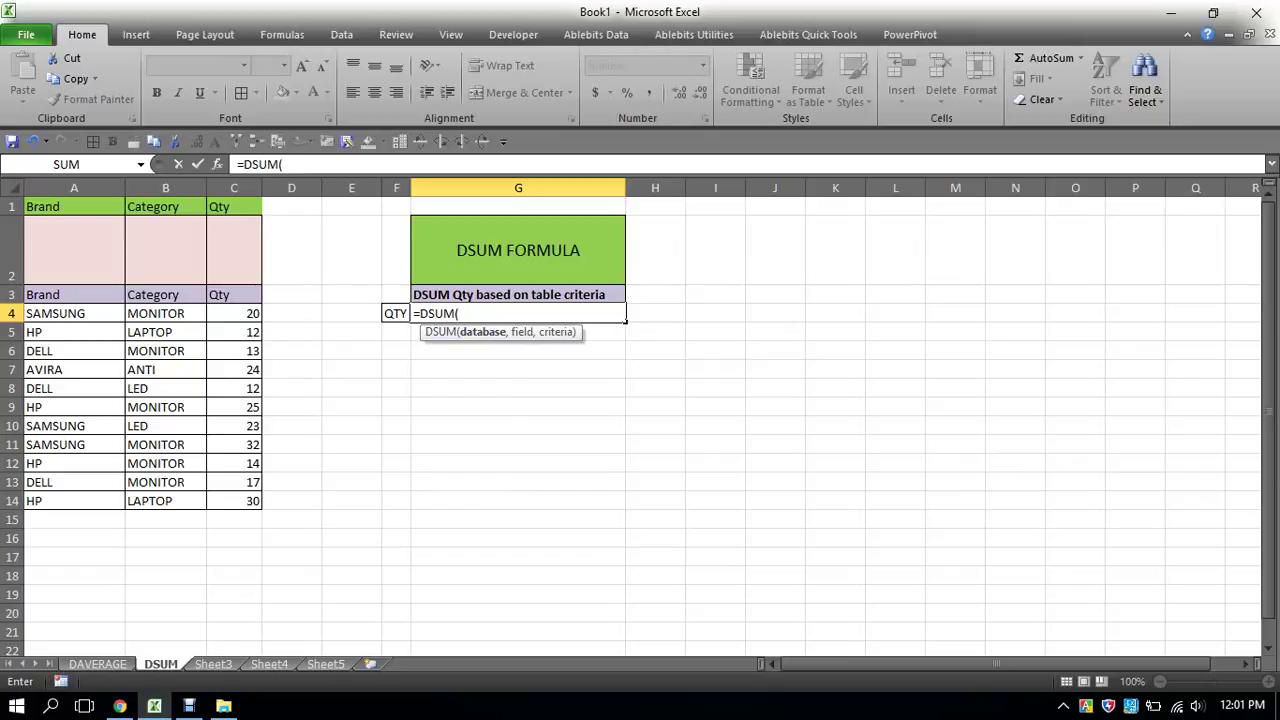
{"action": "mouse_move", "coordinate": [50, 294]}
{"action": "left_mouse_down"}
{"action": "mouse_move", "coordinate": [262, 462]}
{"action": "mouse_move", "coordinate": [260, 505]}
{"action": "left_mouse_up"}
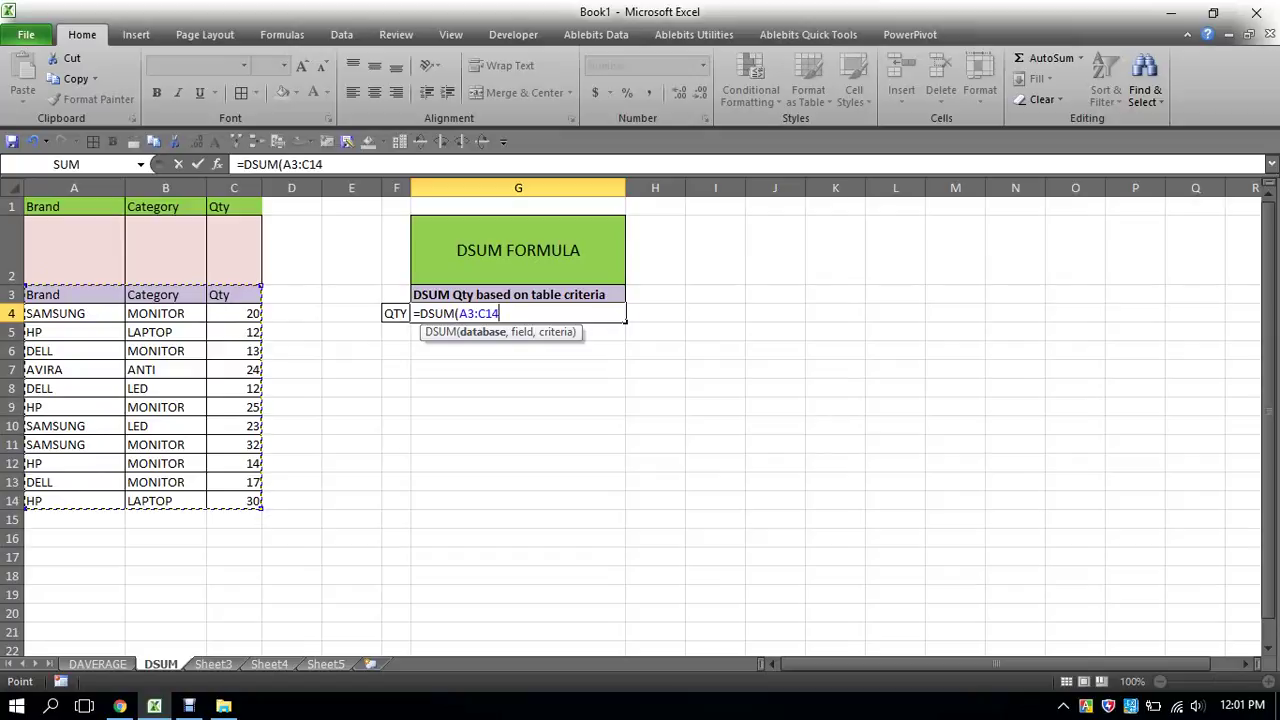
{"action": "type", "text": ","}
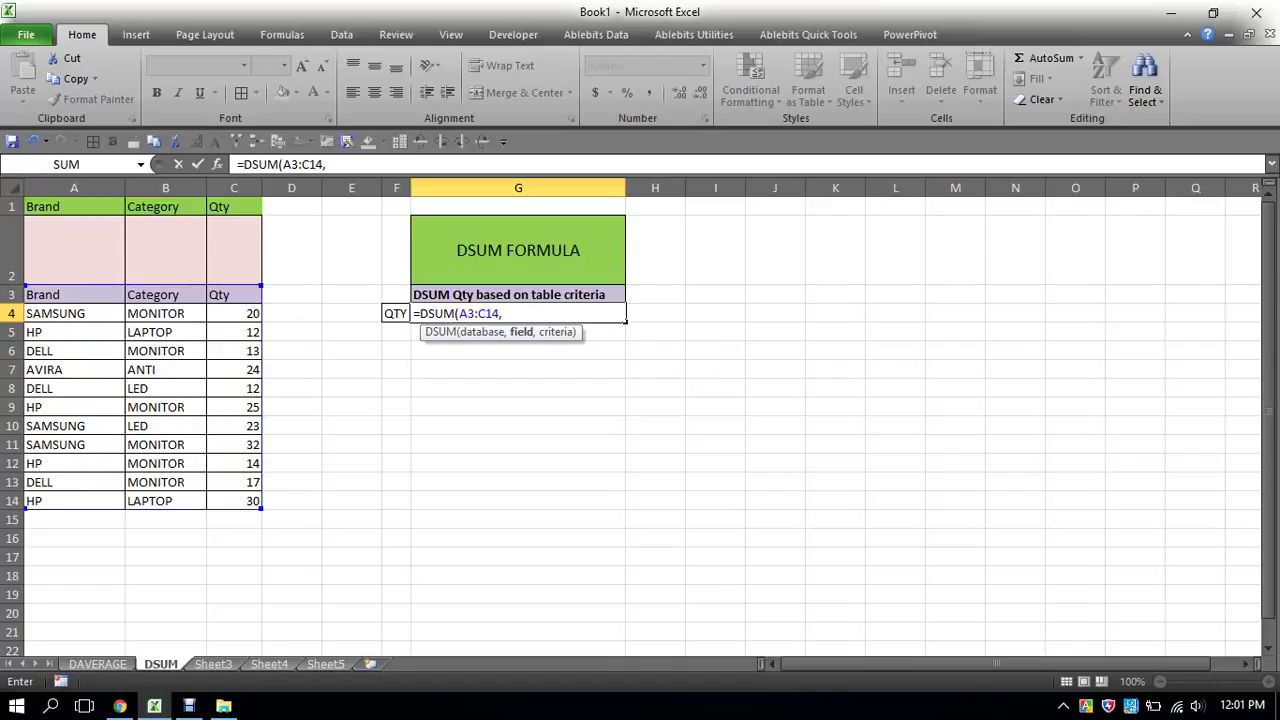
{"action": "type", "text": "\""}
{"action": "type", "text": "Qty"}
{"action": "type", "text": "\""}
{"action": "type", "text": ","}
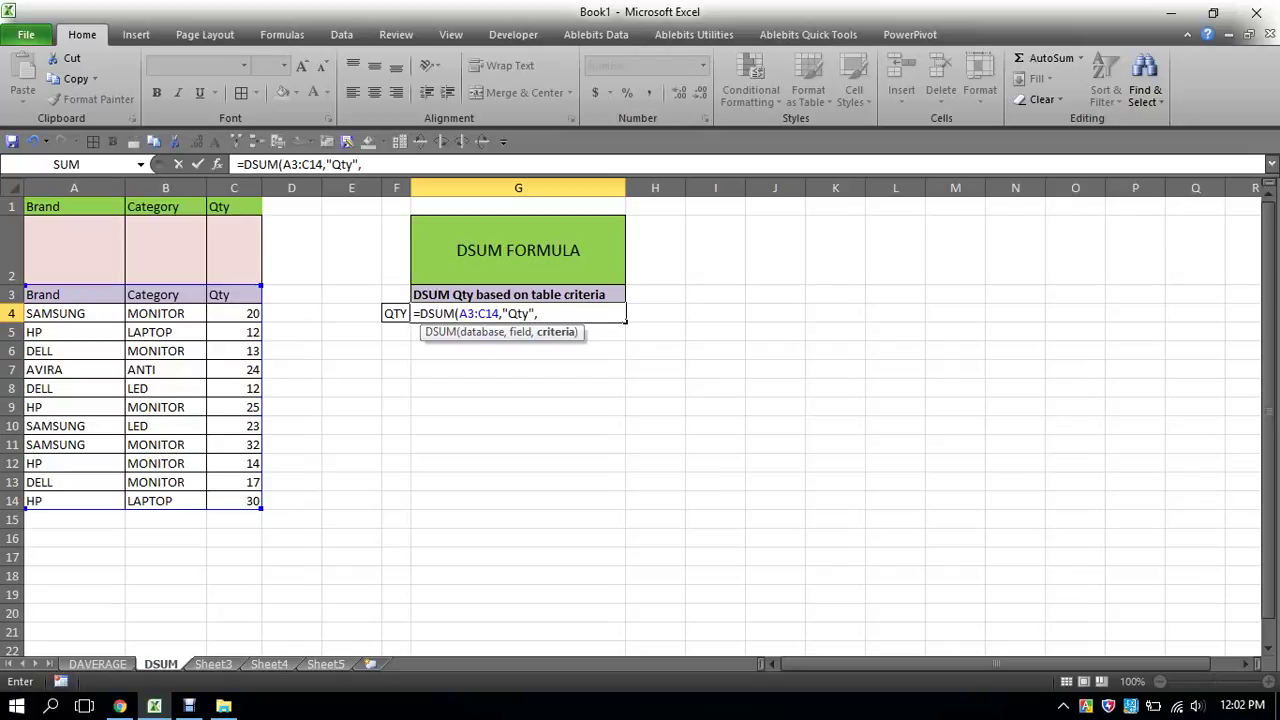
{"action": "left_click", "coordinate": [73, 206]}
{"action": "left_click_drag", "start_coordinate": [73, 206], "coordinate": [255, 280]}
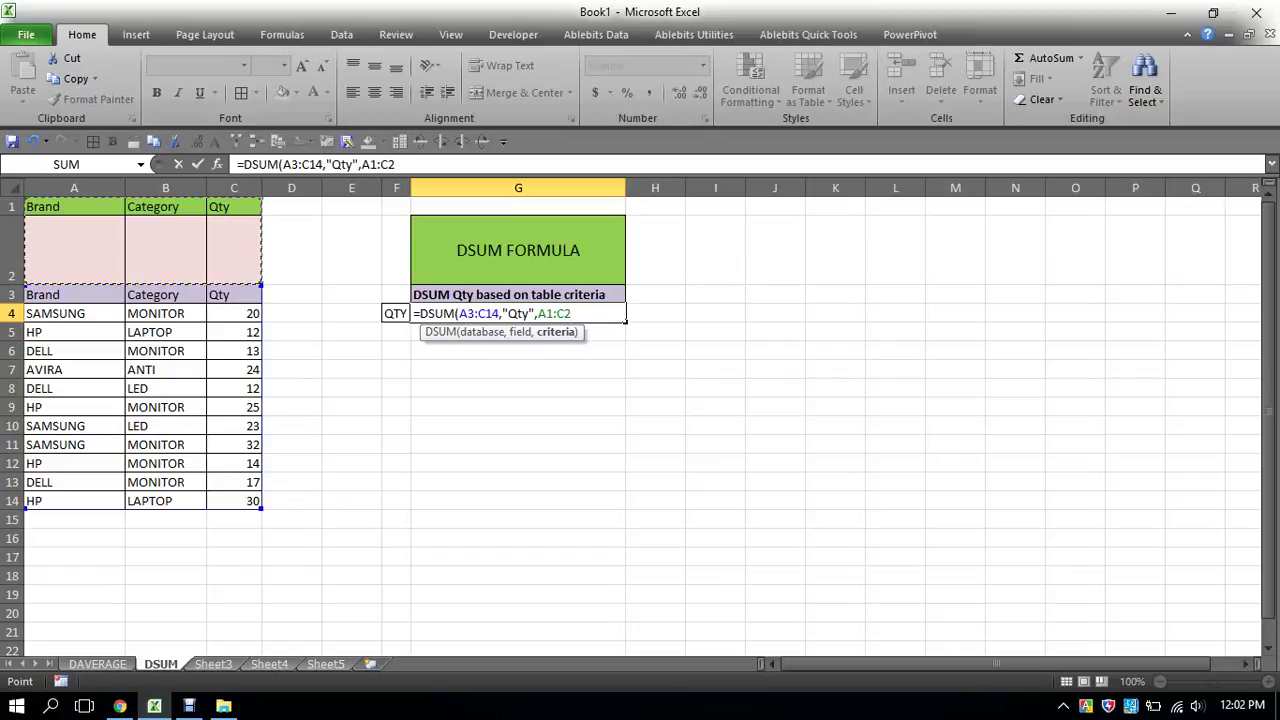
{"action": "type", "text": ")"}
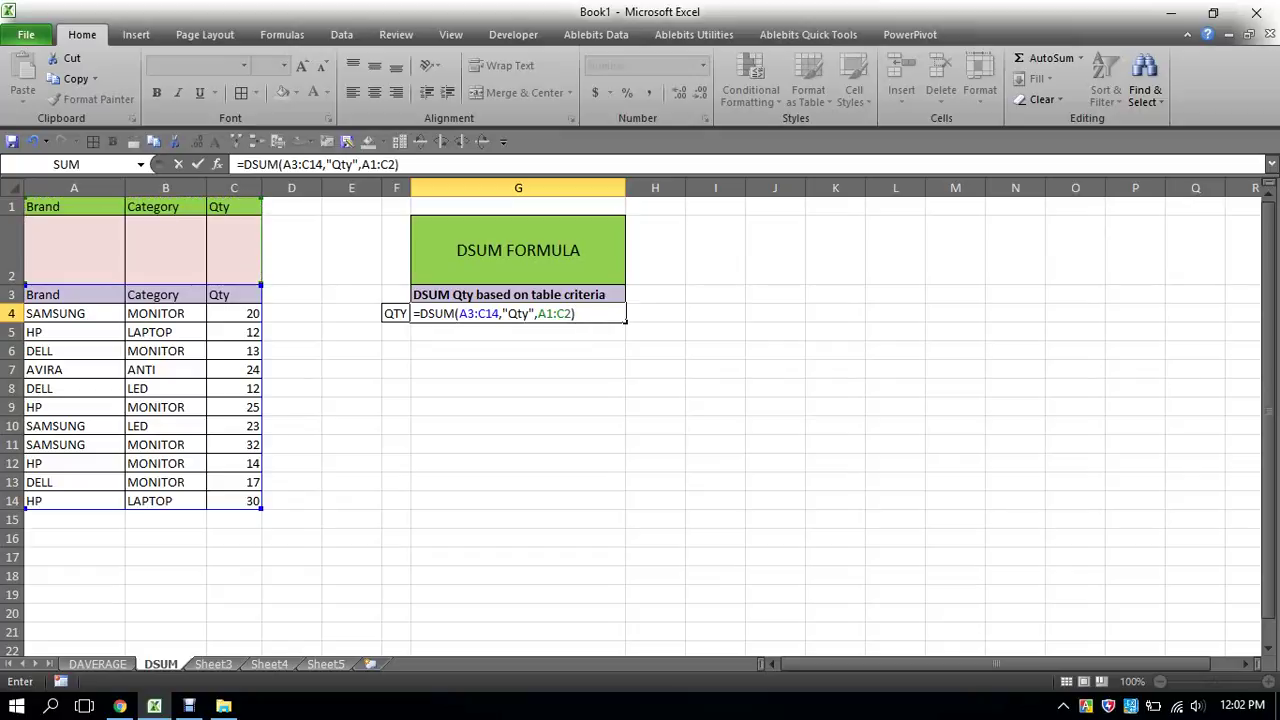
{"action": "key", "text": "Return"}
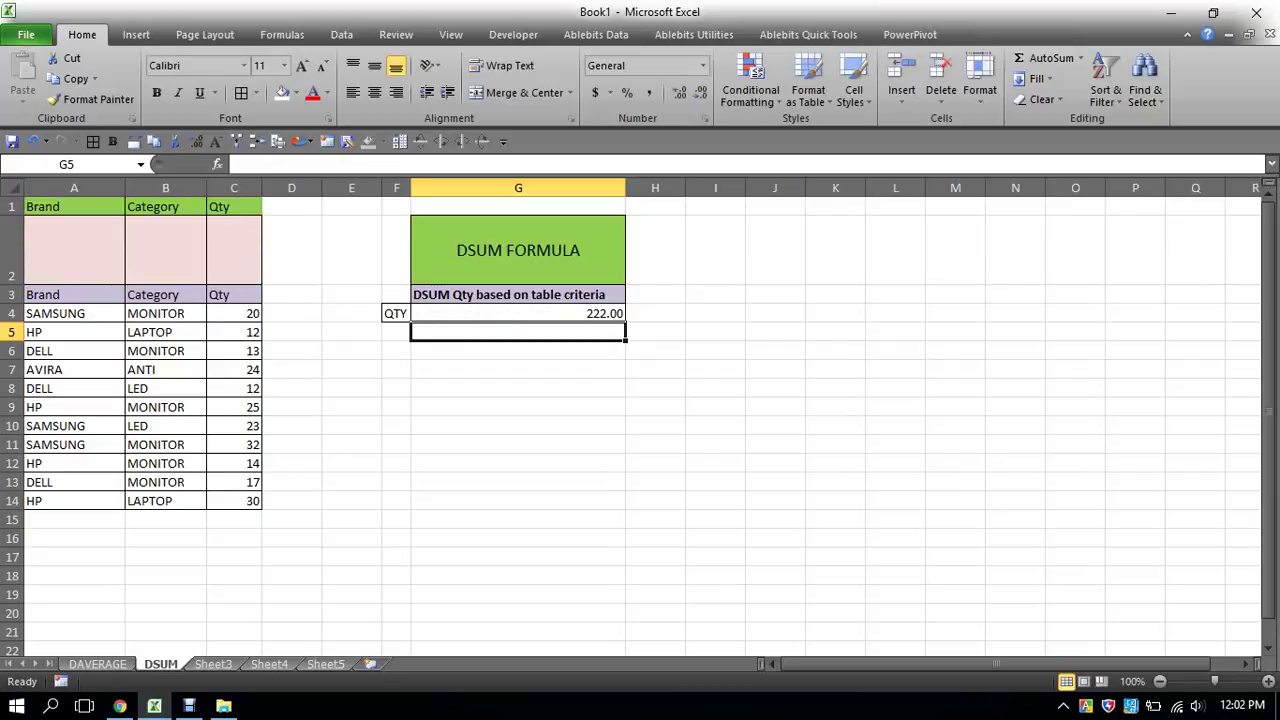
Review the DSUM formula in G4 and the empty Brand and Category criteria cells.
{"action": "left_click", "coordinate": [518, 313]}
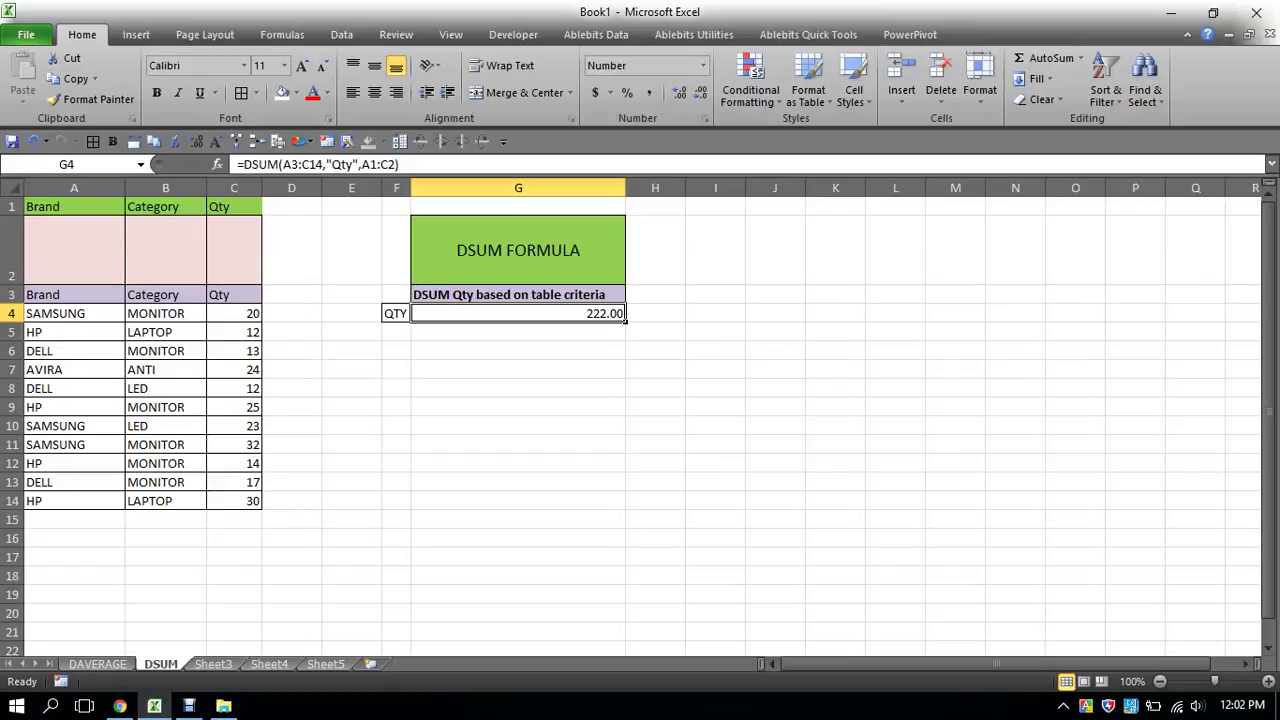
{"action": "left_click", "coordinate": [122, 280]}
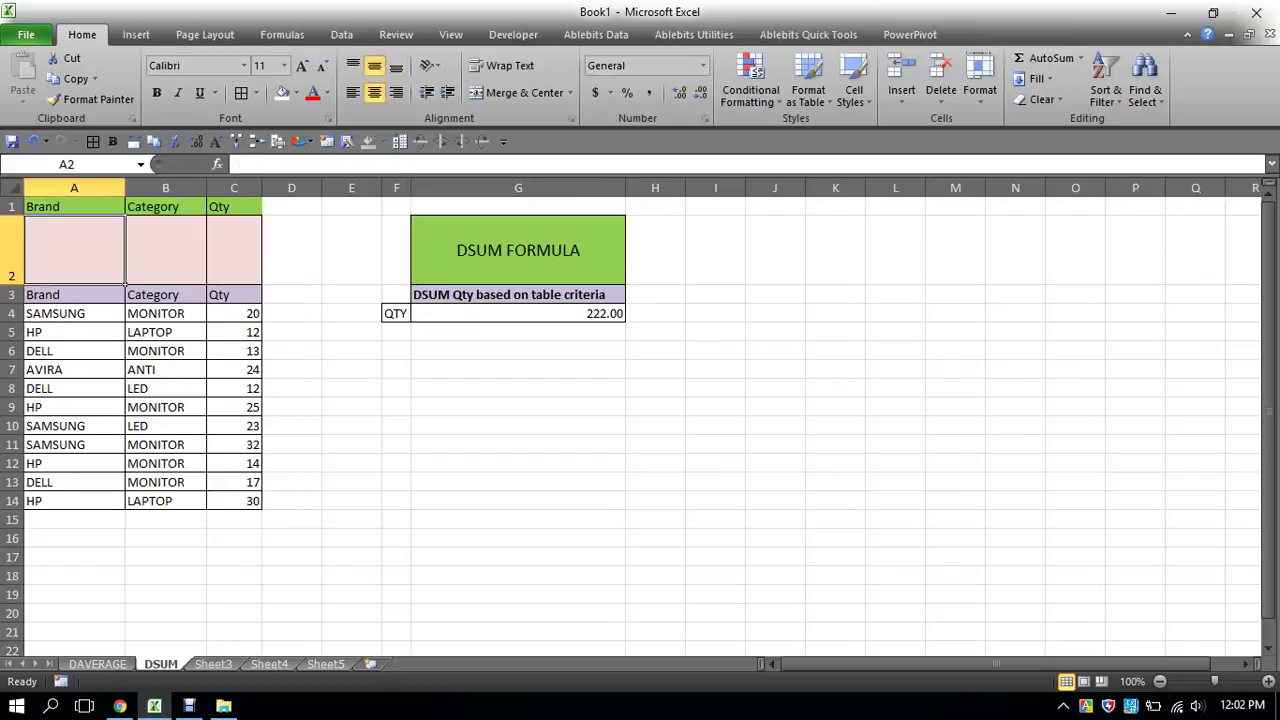
{"action": "left_click", "coordinate": [203, 281]}
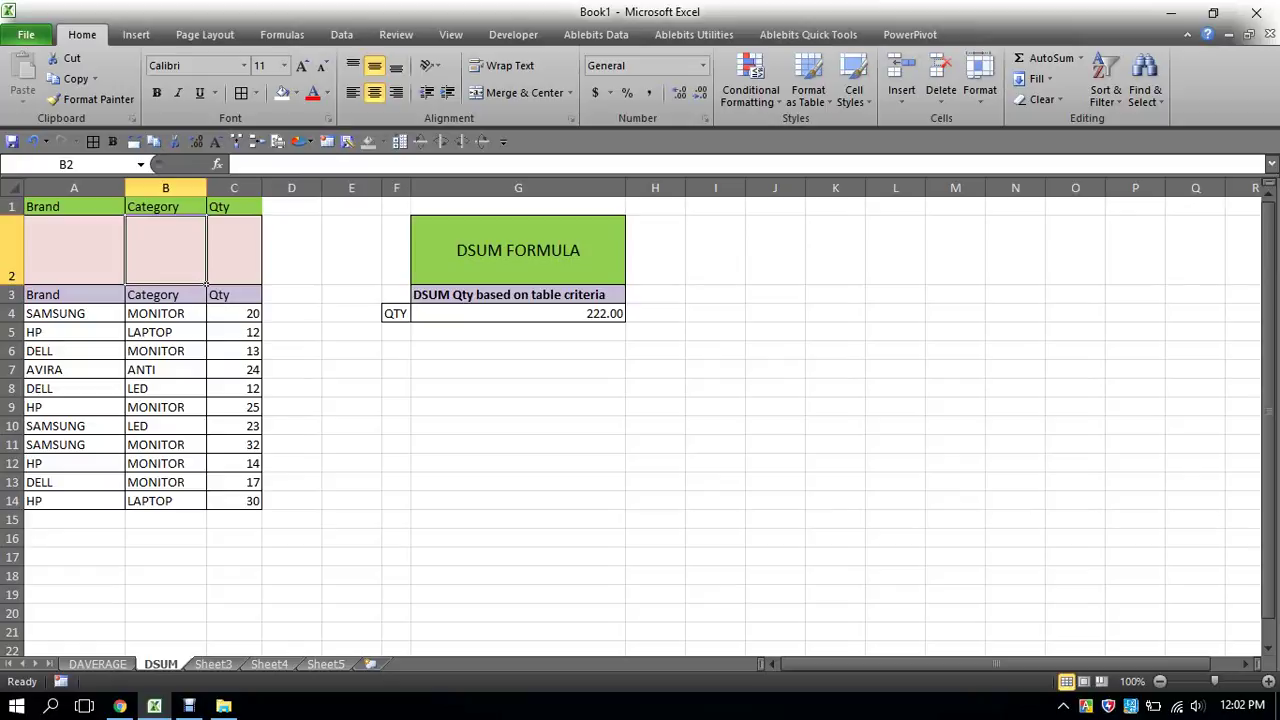
Label B15 'Total' and put =SUM(C4:C14) in C15, totalling 222.
{"action": "left_click", "coordinate": [165, 519]}
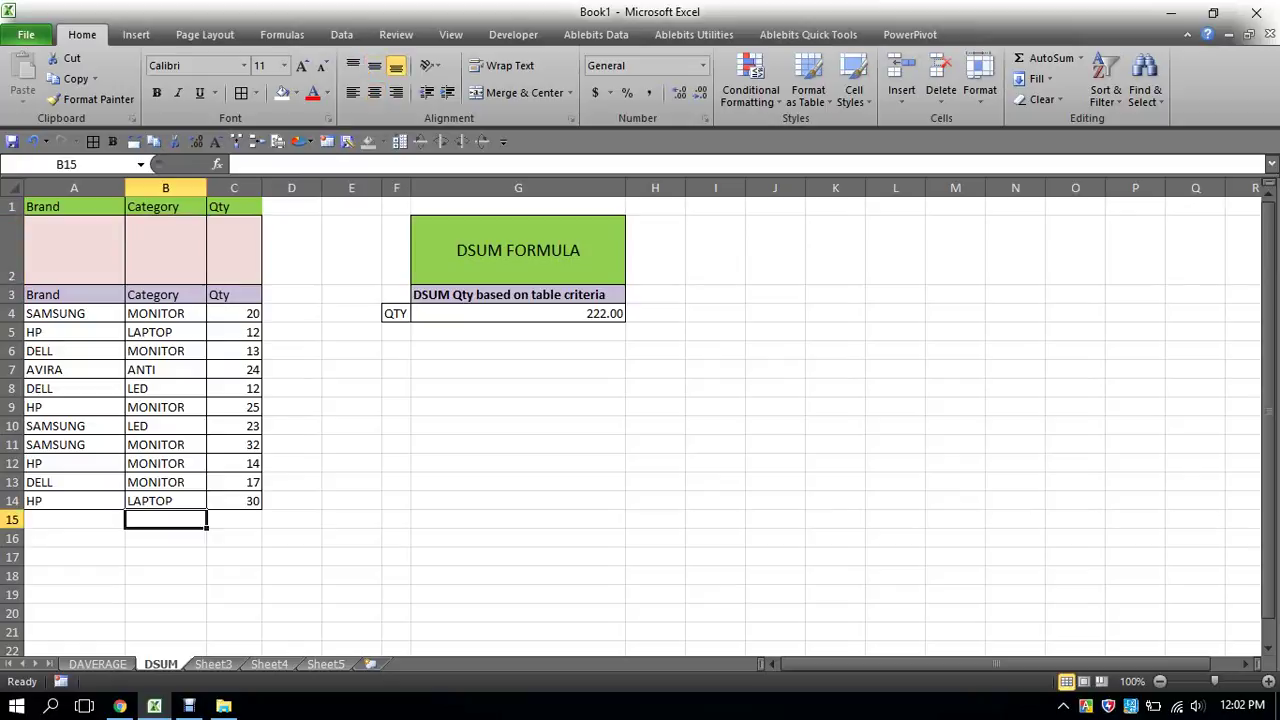
{"action": "type", "text": "Tota"}
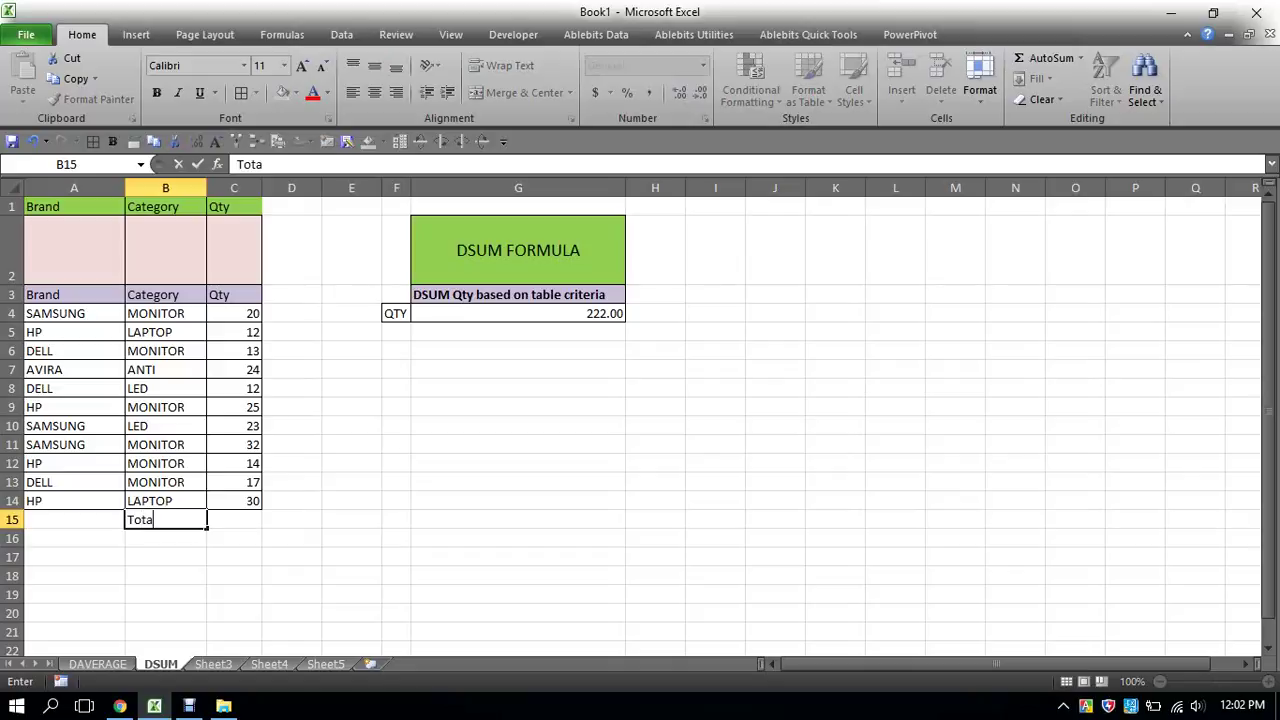
{"action": "type", "text": "l"}
{"action": "left_click", "coordinate": [234, 519]}
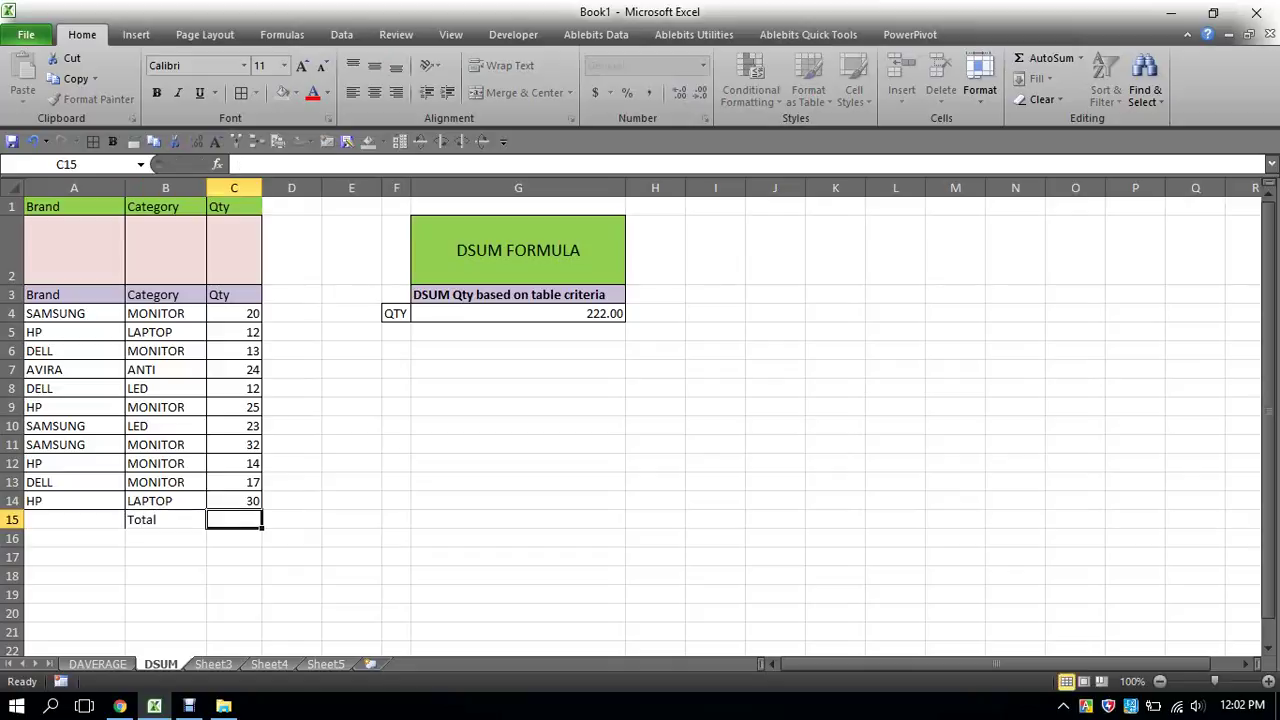
{"action": "key", "text": "alt+equal"}
{"action": "key", "text": "ctrl+Return"}
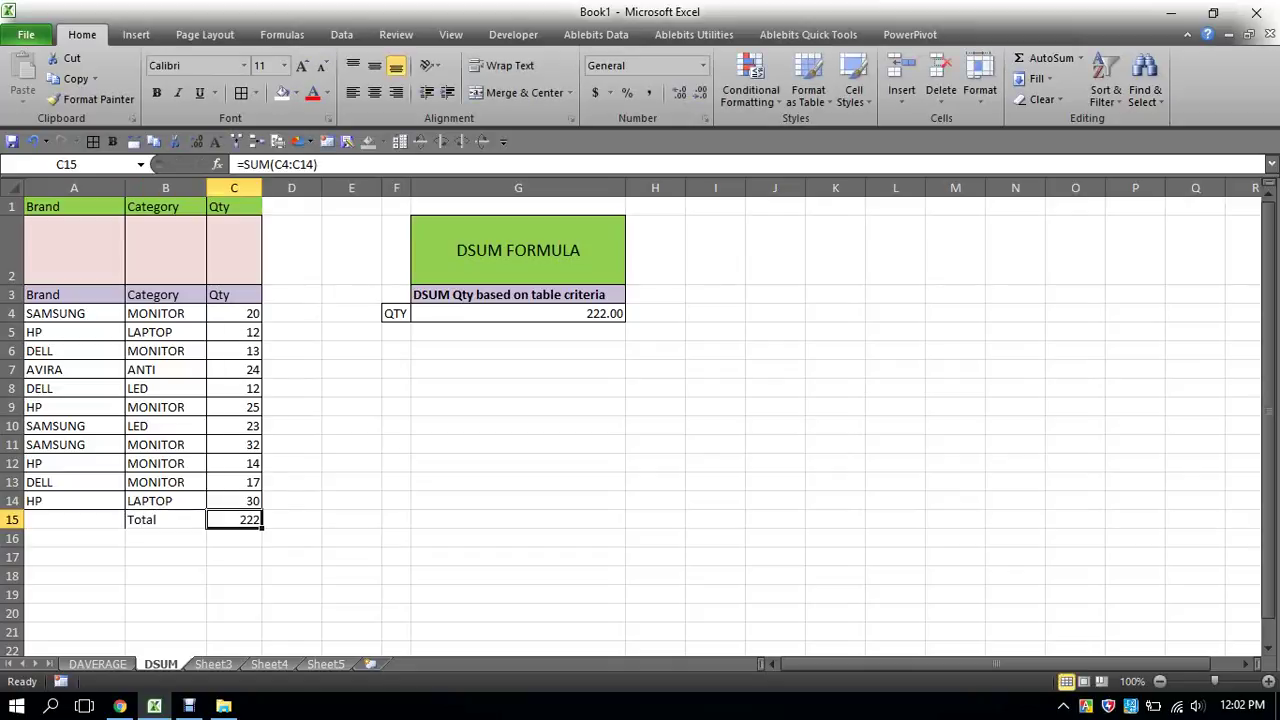
{"action": "left_click_drag", "start_coordinate": [165, 519], "coordinate": [234, 519]}
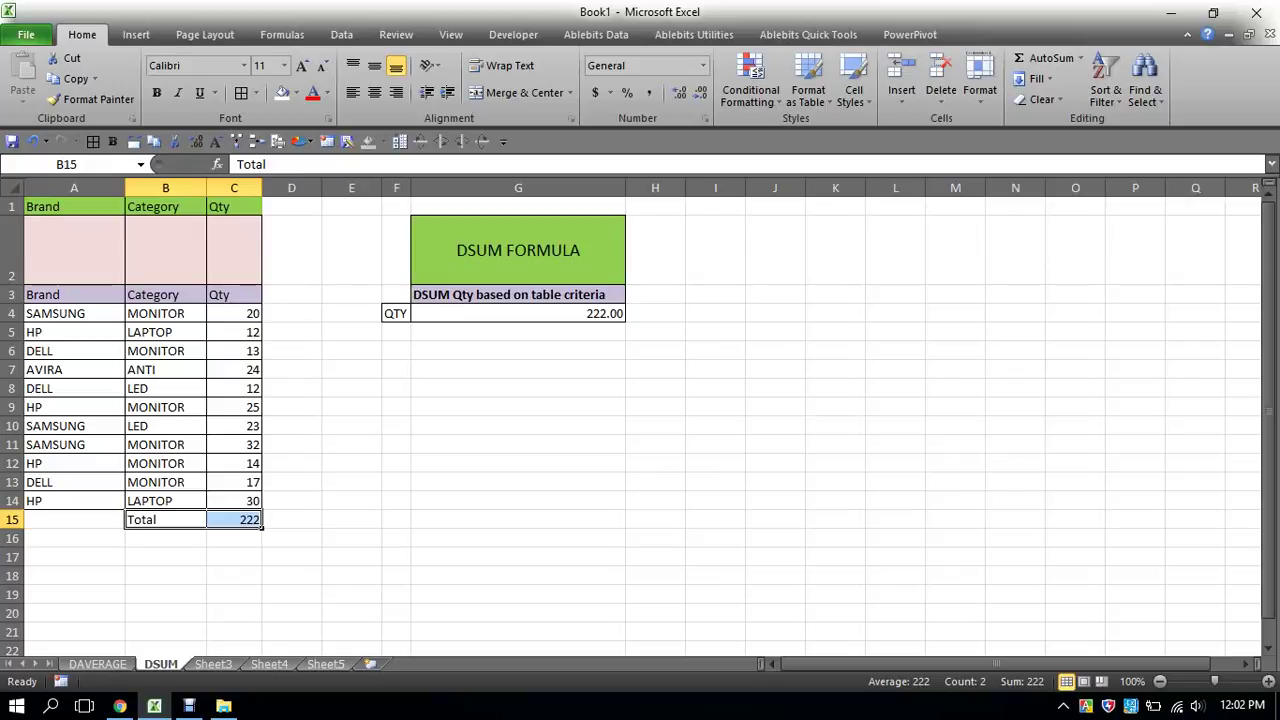
Pick DELL from the drop-down list as the Brand criterion in A2.
{"action": "left_click", "coordinate": [124, 284]}
{"action": "right_click", "coordinate": [67, 250]}
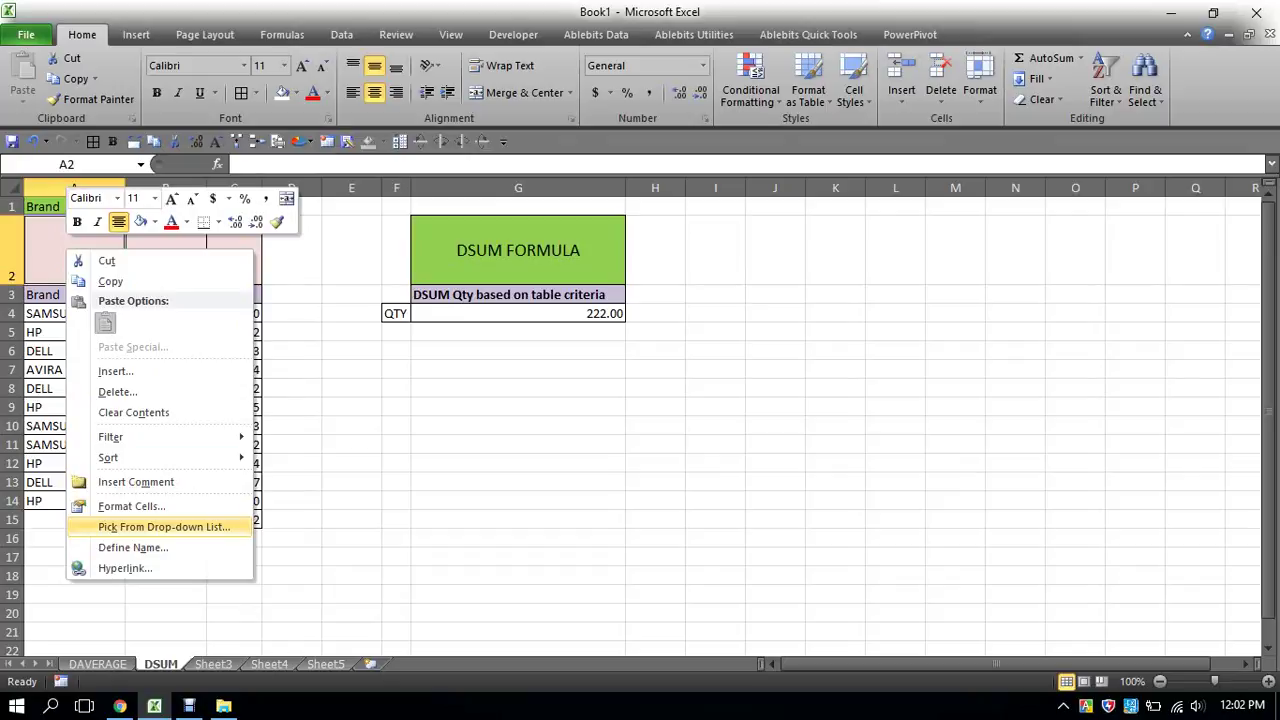
{"action": "key", "text": "Return"}
{"action": "key", "text": "Down"}
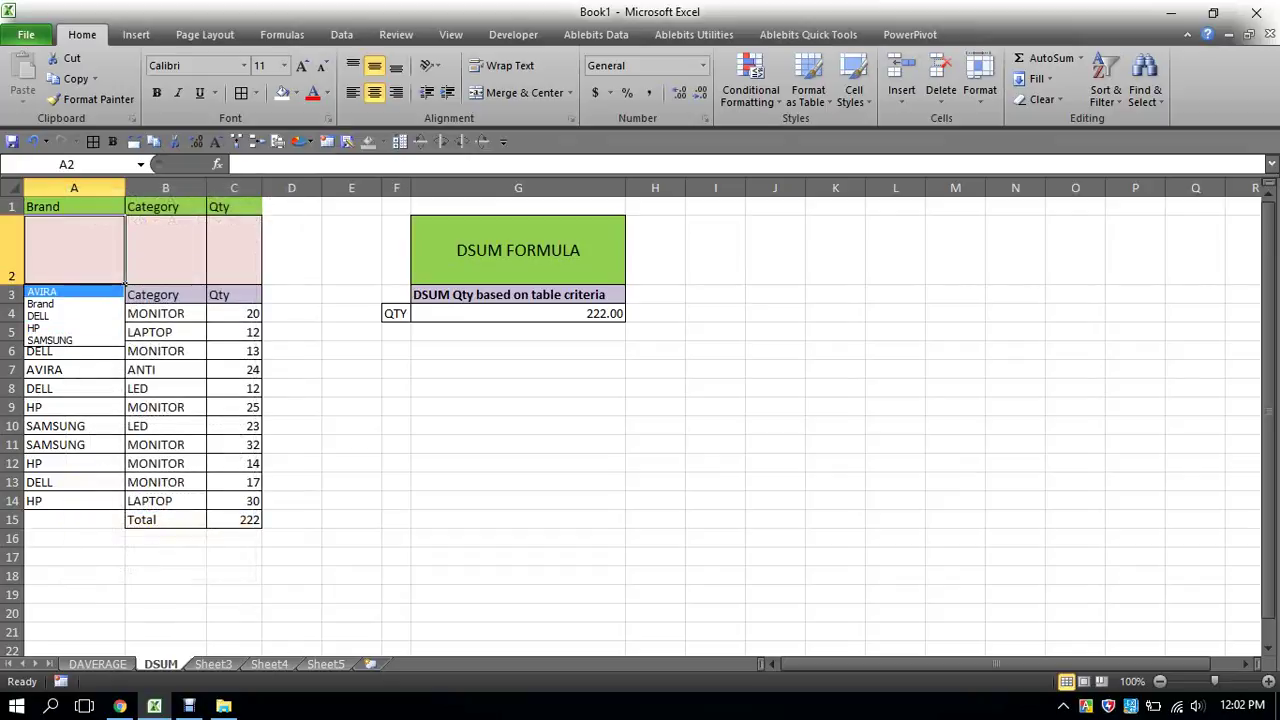
{"action": "key", "text": "Down"}
{"action": "key", "text": "Down"}
{"action": "key", "text": "Down"}
{"action": "key", "text": "Up"}
{"action": "key", "text": "Return"}
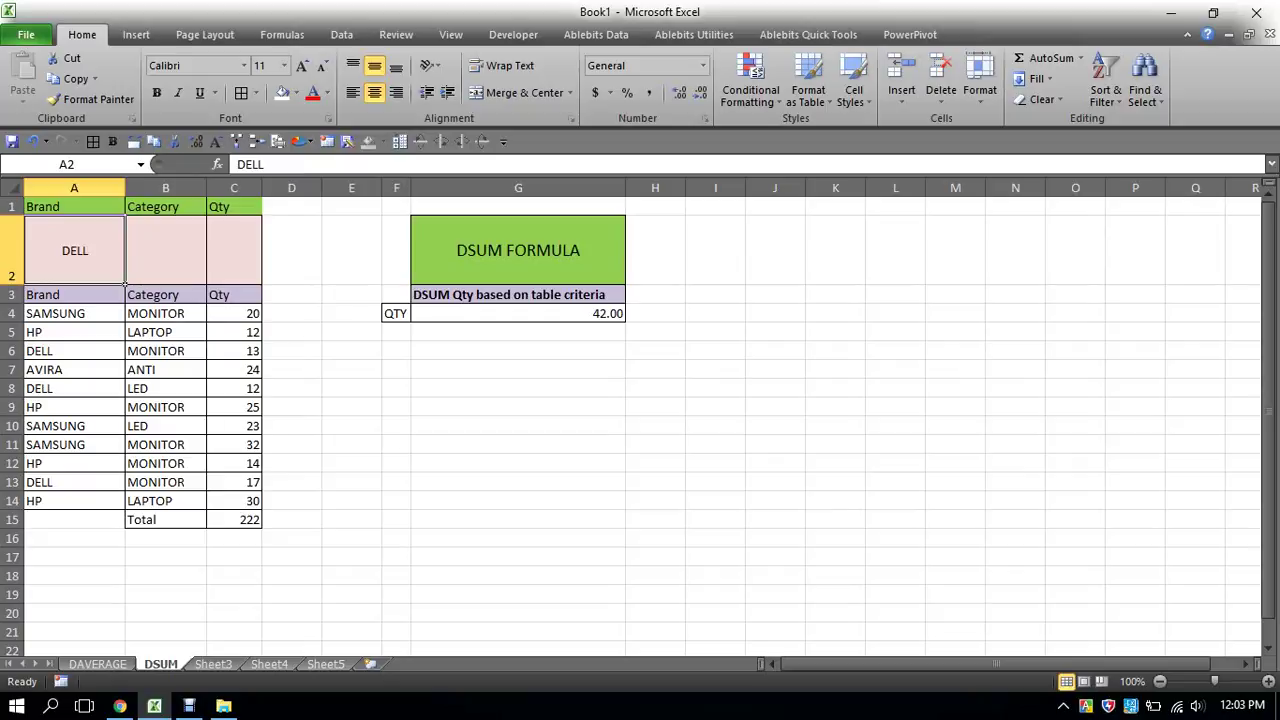
Pick LED as the Category criterion in B2, so G4 shows 12.00.
{"action": "right_click", "coordinate": [166, 268]}
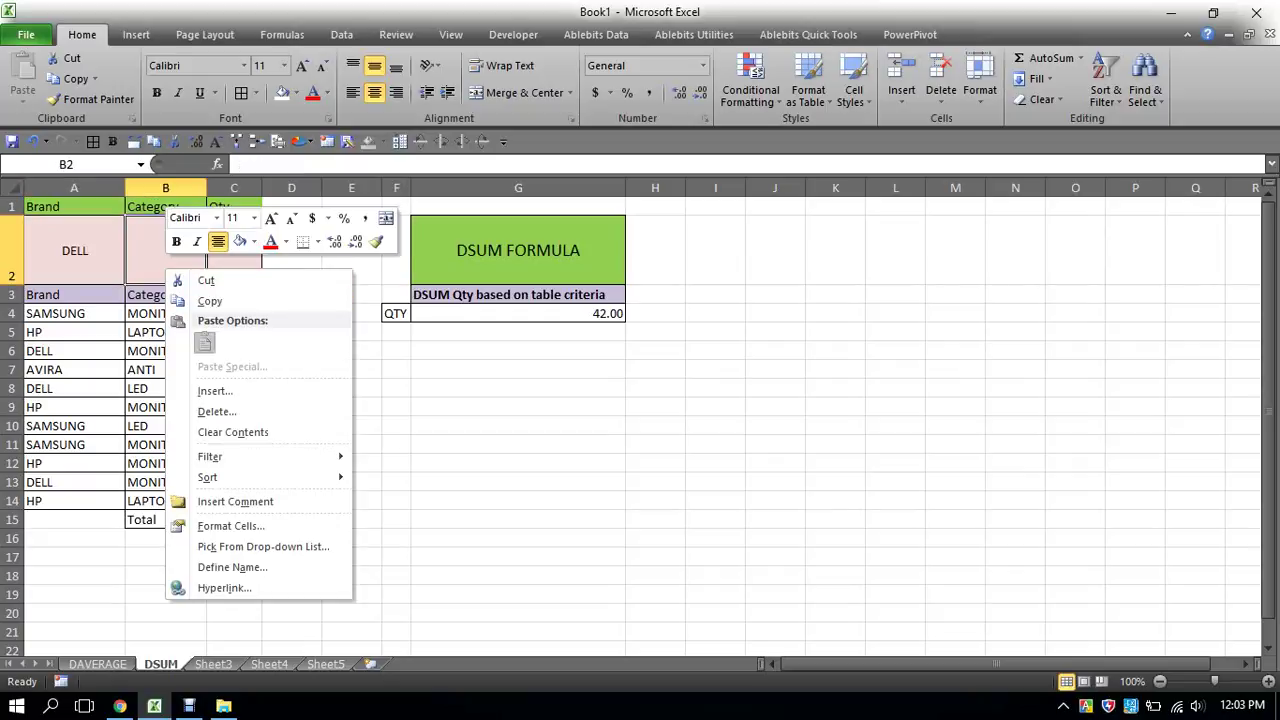
{"action": "left_click", "coordinate": [263, 546]}
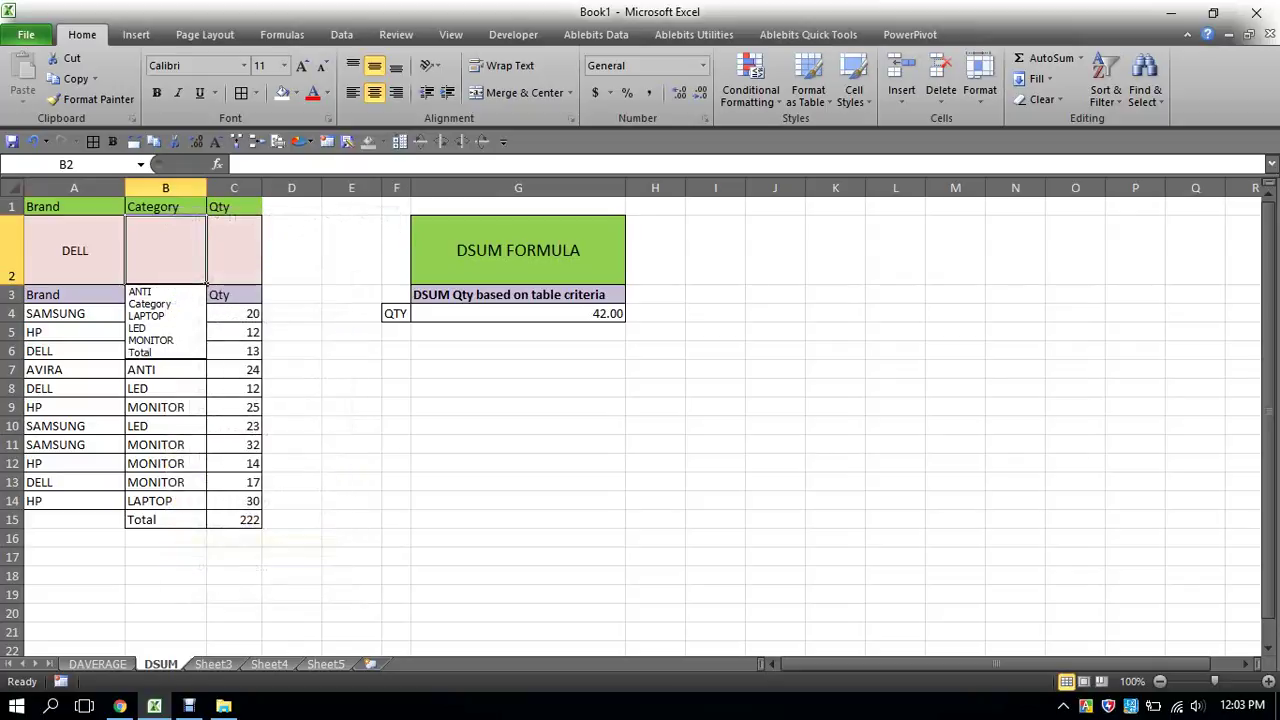
{"action": "key", "text": "Down"}
{"action": "key", "text": "Down"}
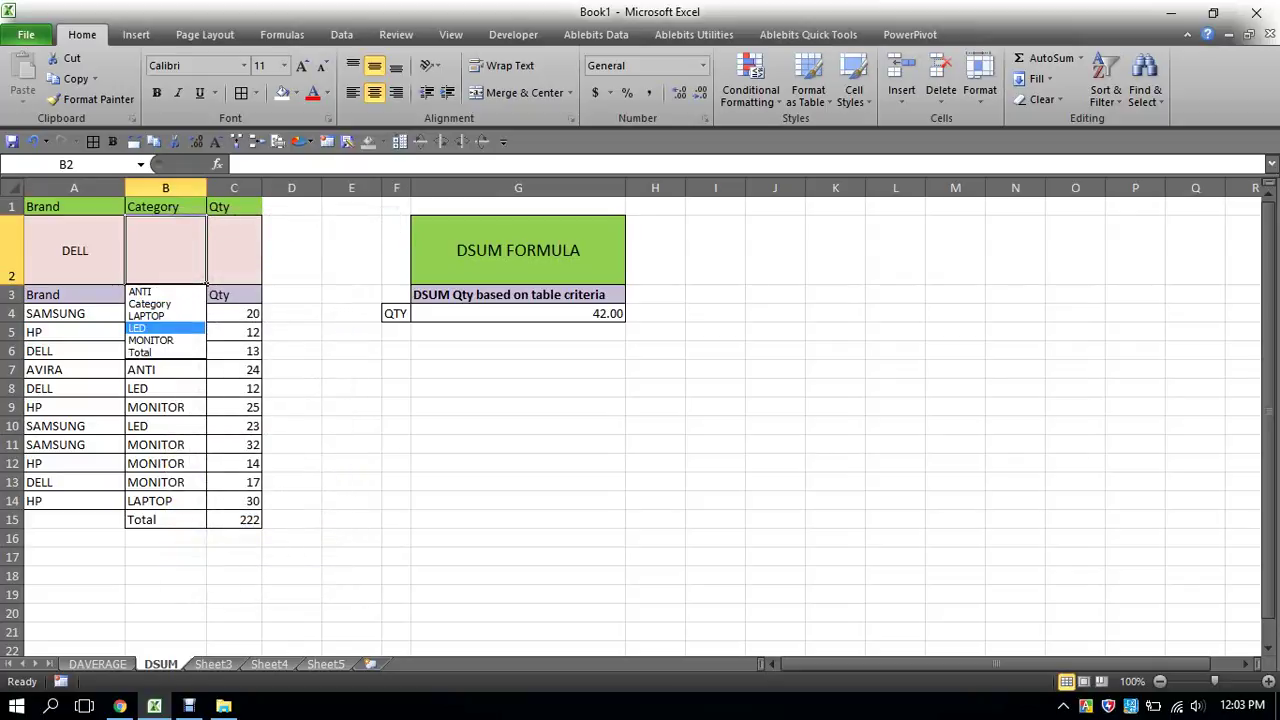
{"action": "key", "text": "Return"}
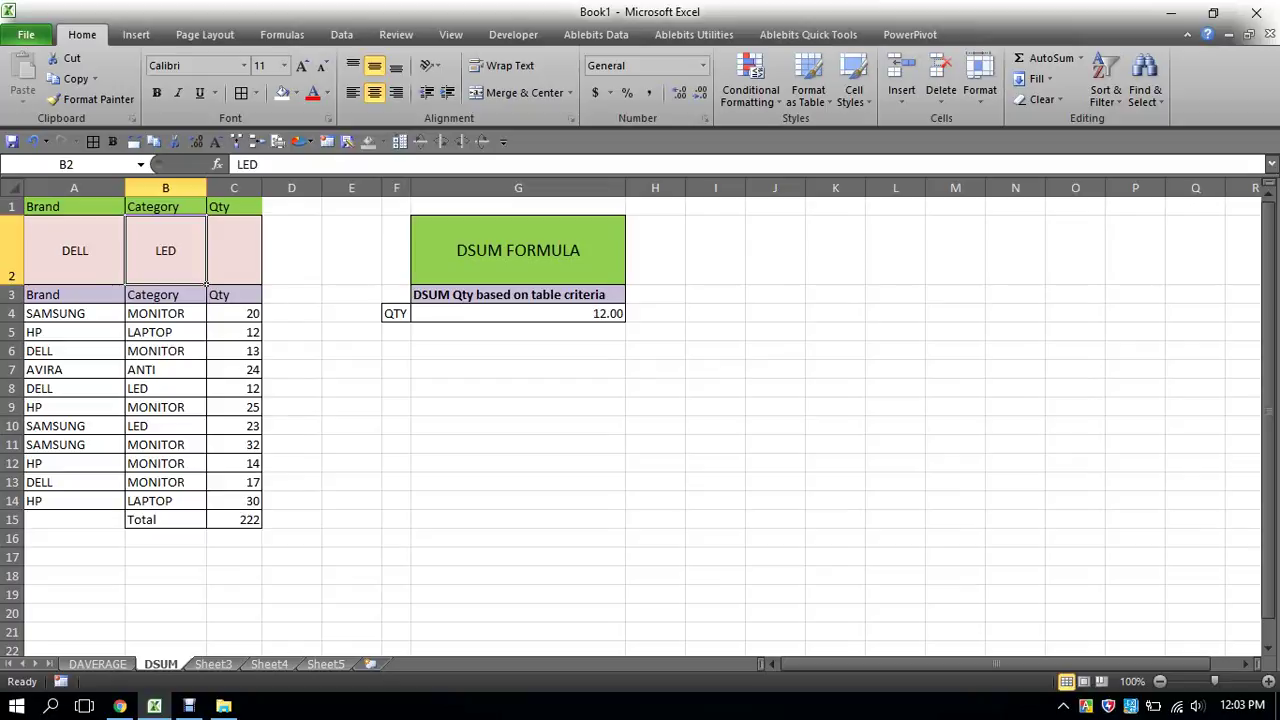
{"action": "left_click", "coordinate": [518, 313]}
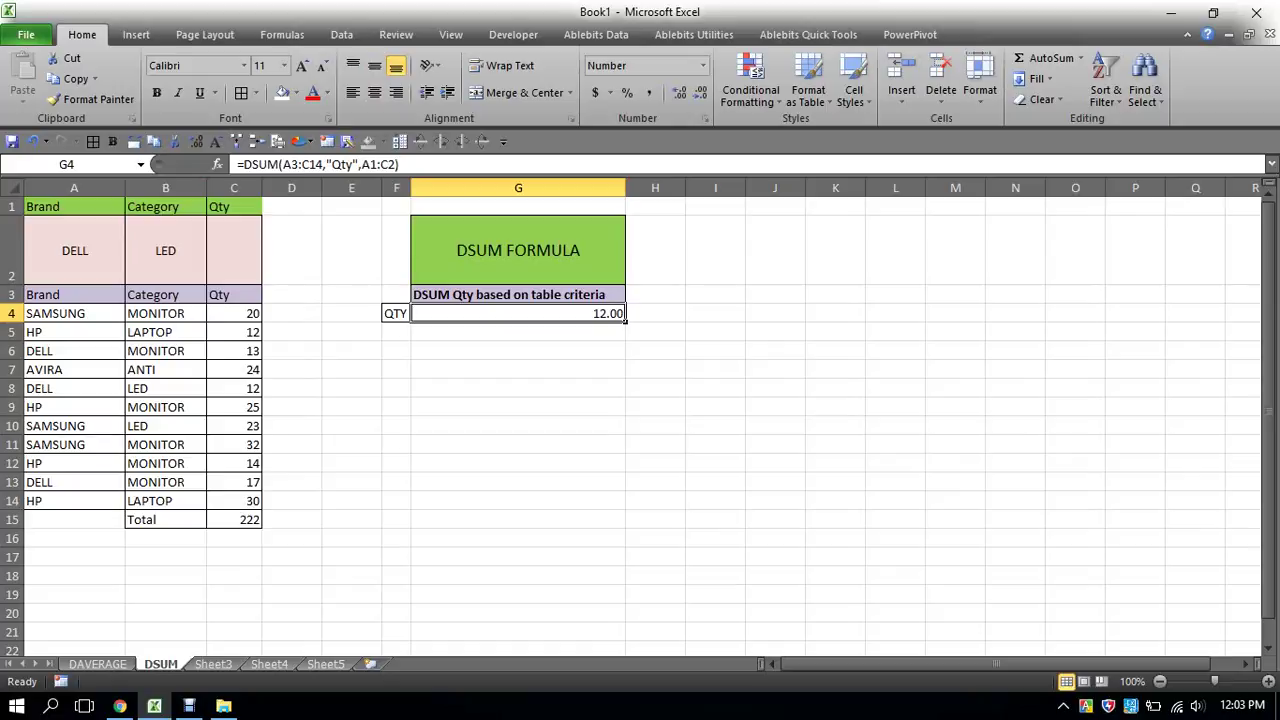
Shade the matching DELL LED cells B8:C8 with a light grey fill.
{"action": "left_click", "coordinate": [165, 351]}
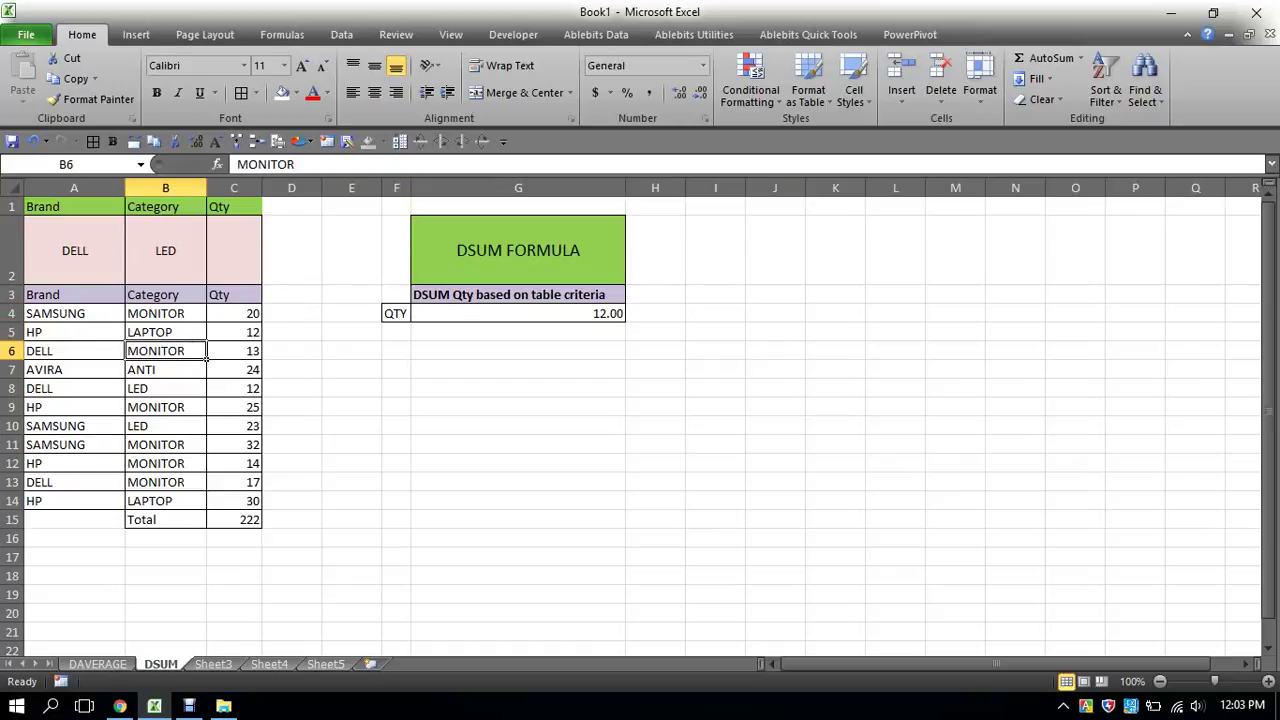
{"action": "left_click", "coordinate": [165, 388]}
{"action": "left_click", "coordinate": [233, 388]}
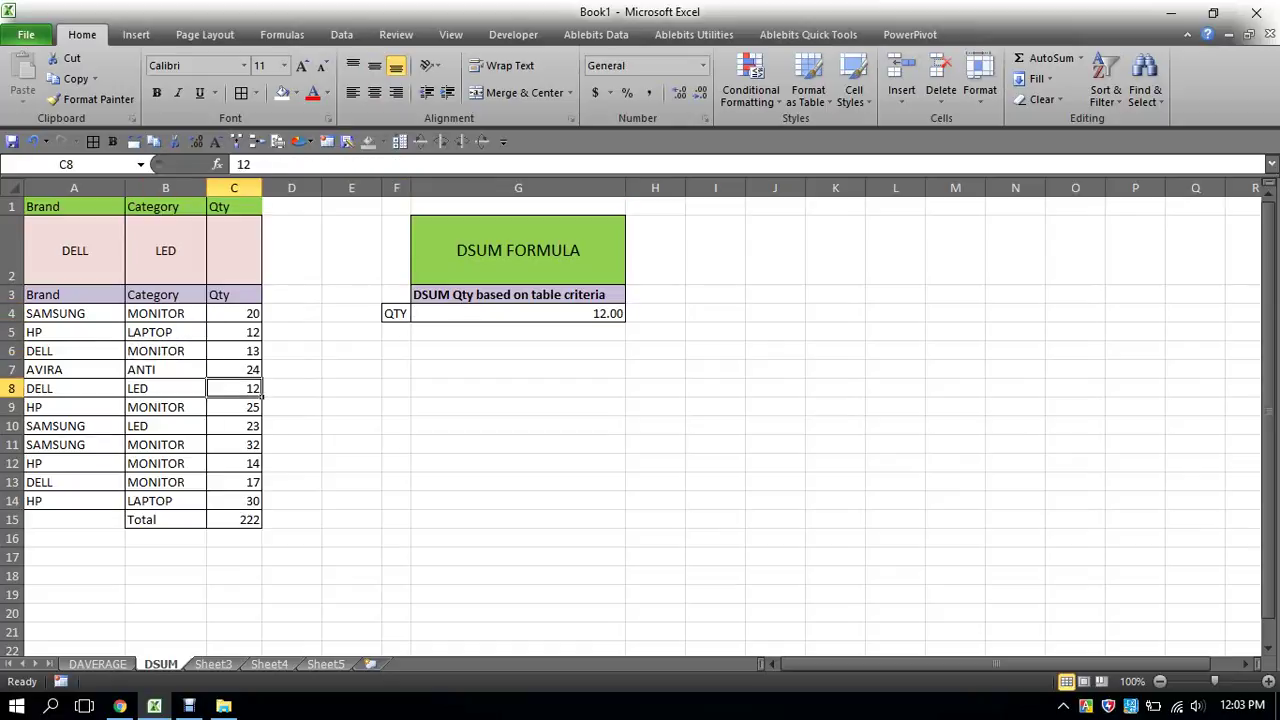
{"action": "left_click_drag", "start_coordinate": [165, 388], "coordinate": [233, 388]}
{"action": "left_click", "coordinate": [296, 92]}
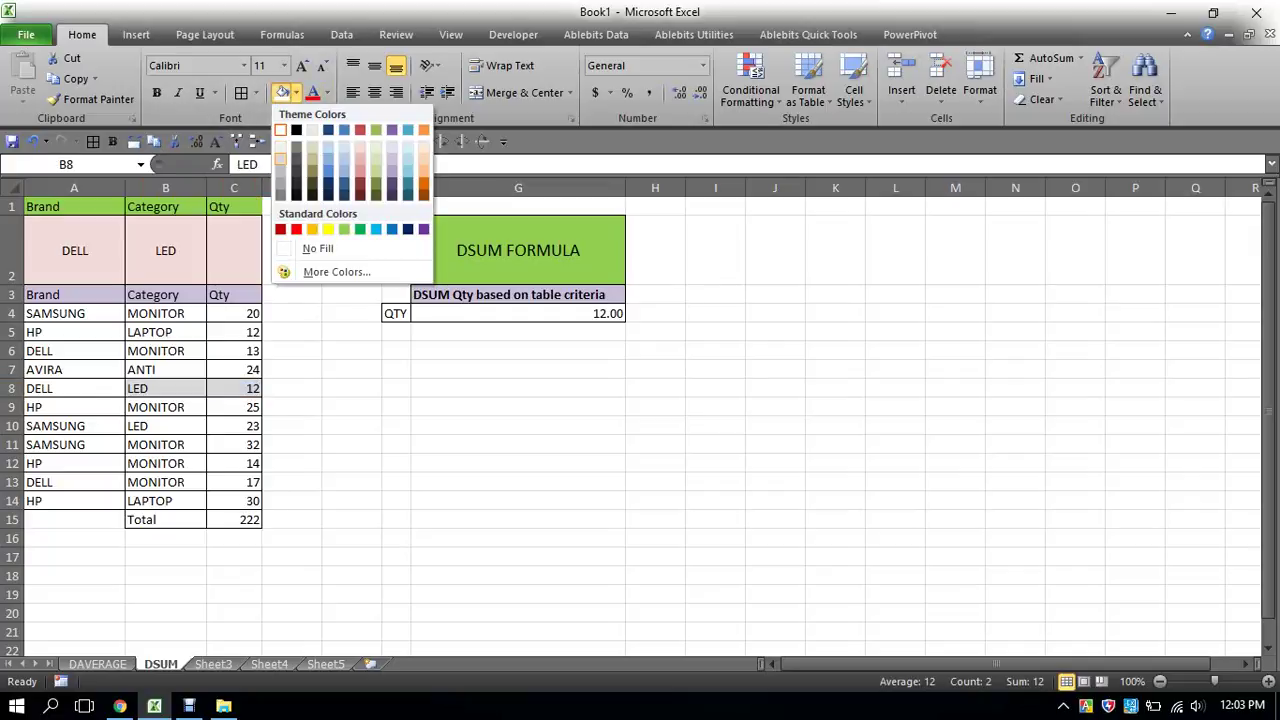
{"action": "left_click", "coordinate": [280, 158]}
{"action": "left_click", "coordinate": [351, 388]}
Switch the Brand criterion to SAMSUNG from the drop-down list, making G4 show 23.00.
{"action": "left_click", "coordinate": [122, 282]}
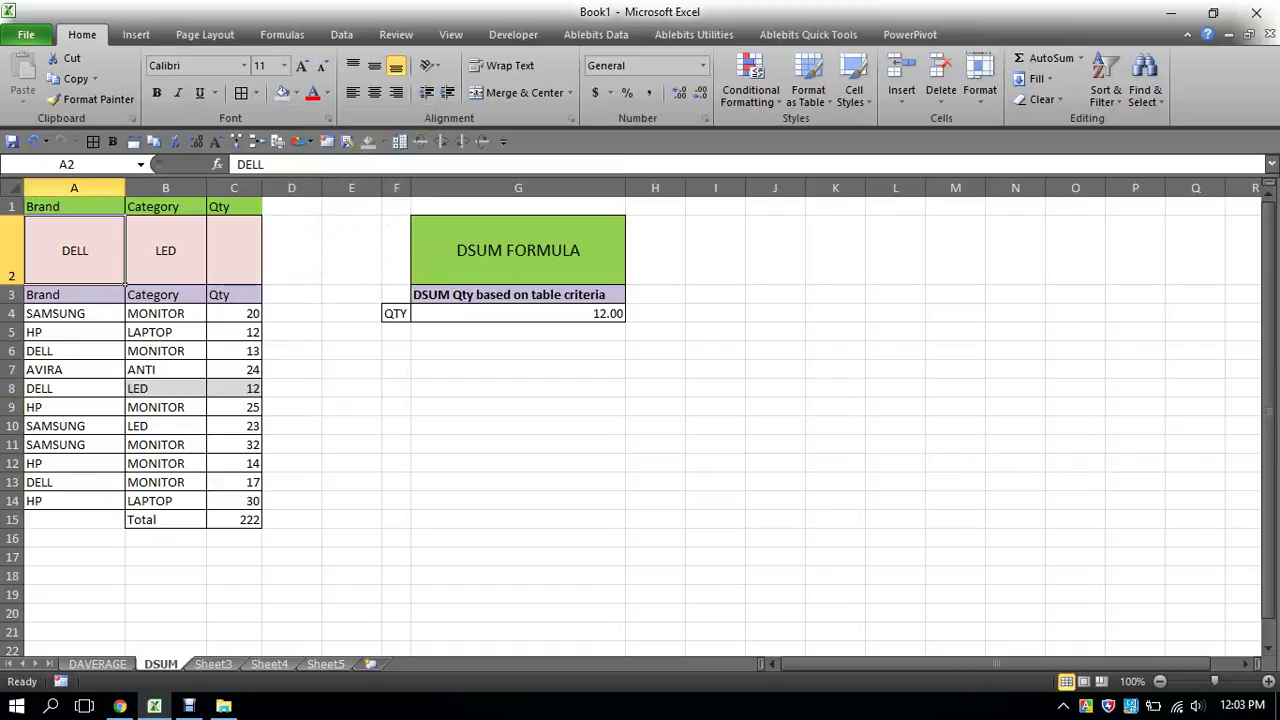
{"action": "right_click", "coordinate": [82, 258]}
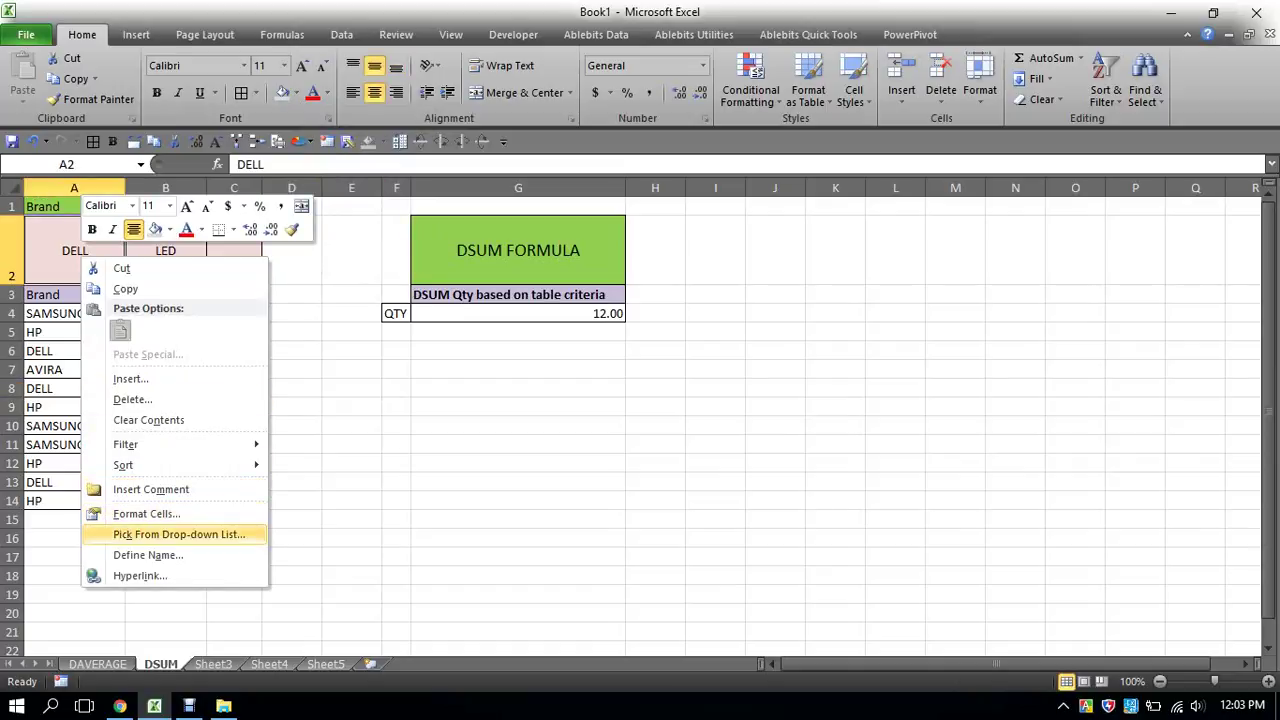
{"action": "left_click", "coordinate": [170, 534]}
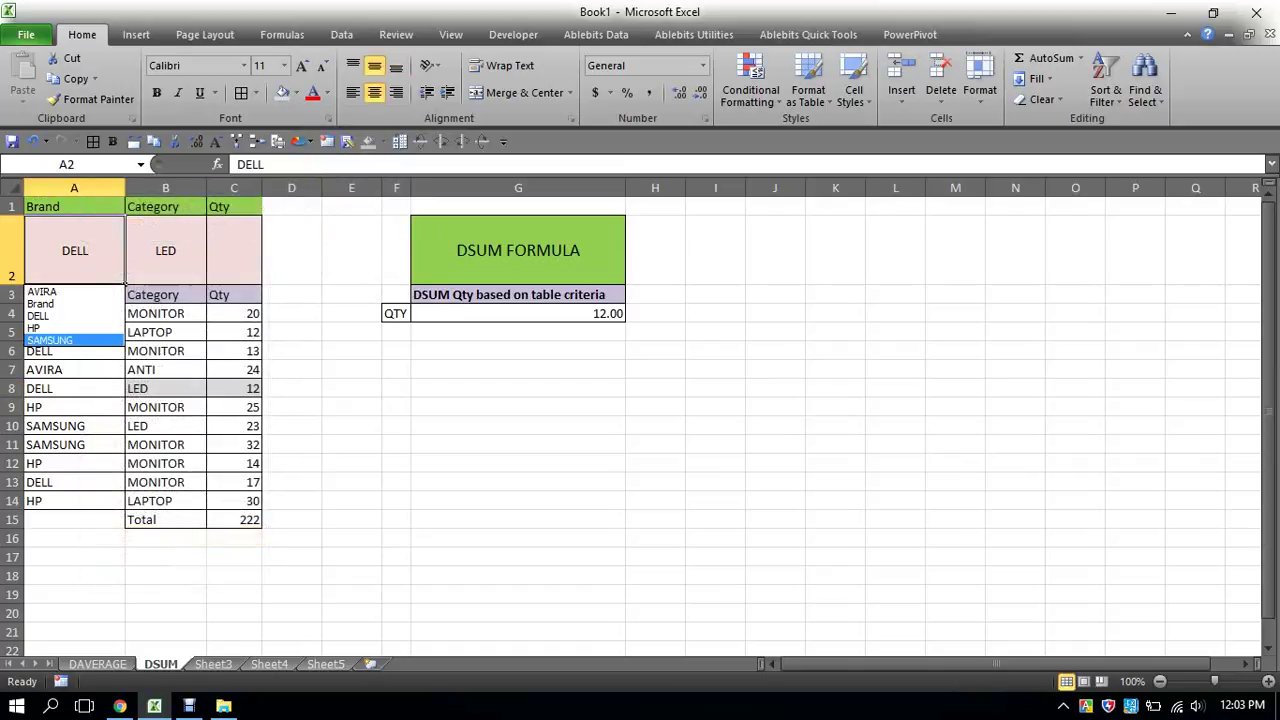
{"action": "key", "text": "Return"}
{"action": "left_click", "coordinate": [560, 313]}
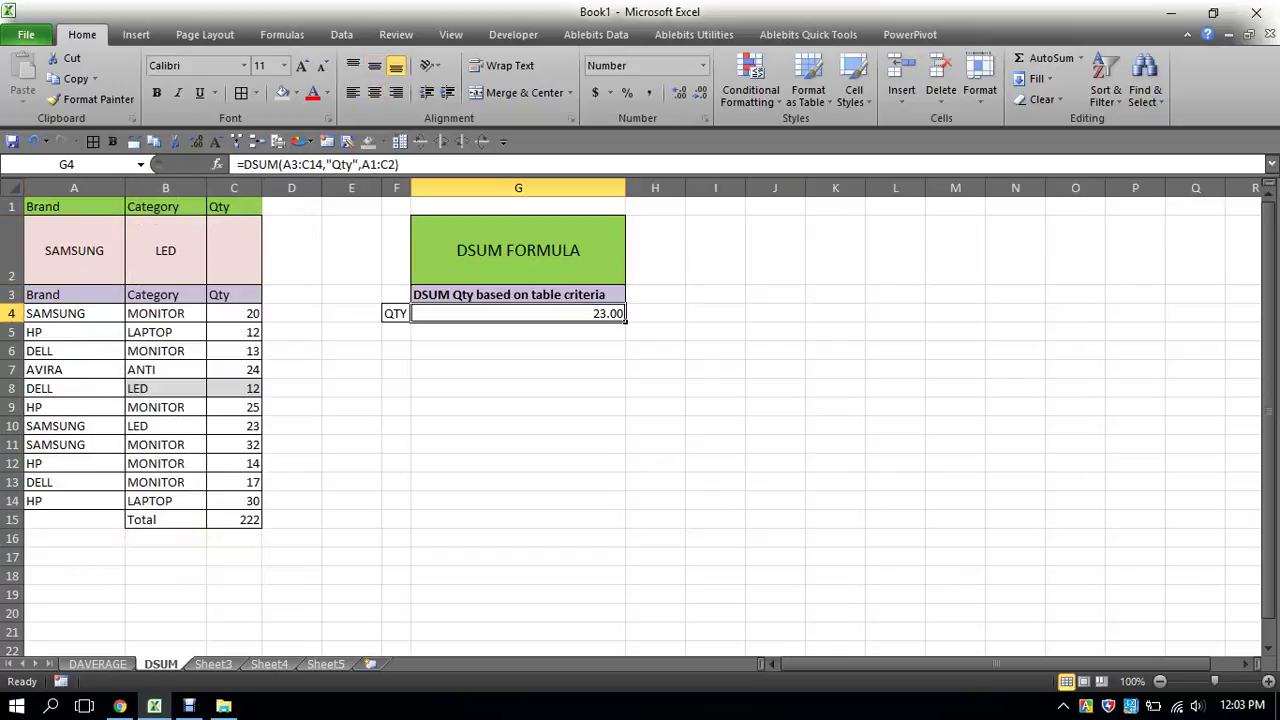
{"action": "left_click", "coordinate": [118, 316]}
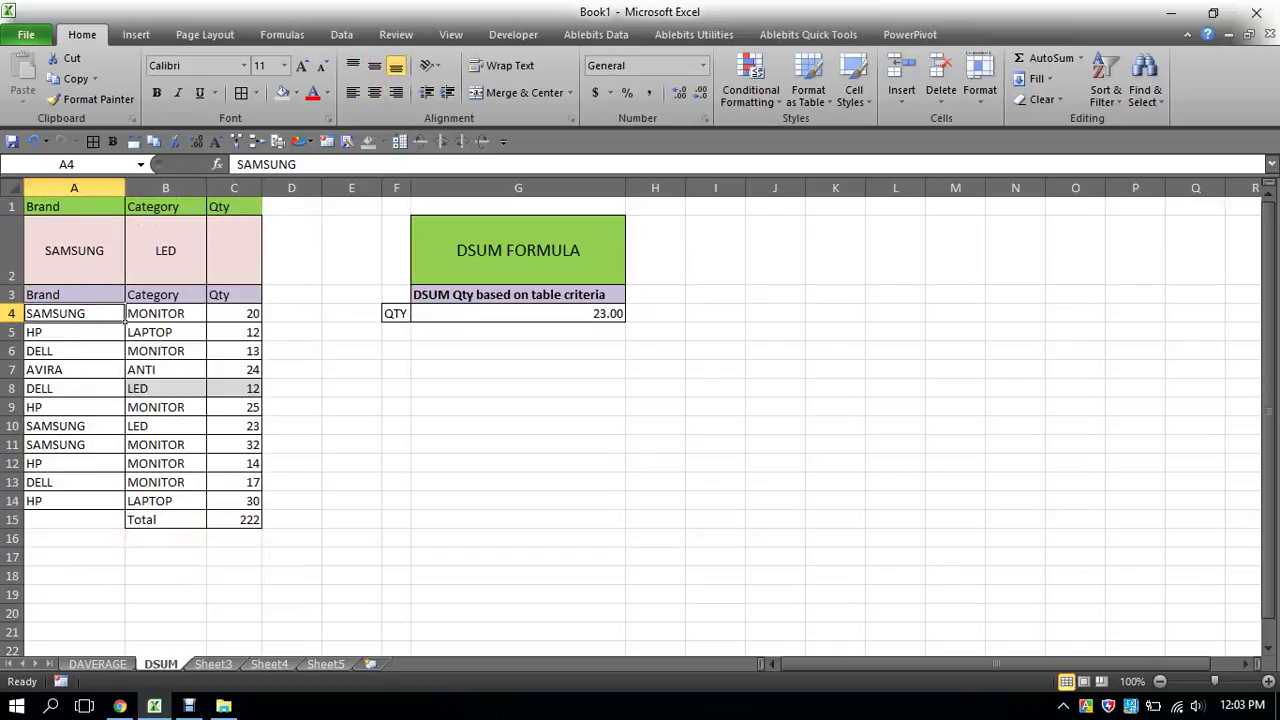
Select the SAMSUNG LED cells B10:C10 and switch the Category criterion to MONITOR, giving 52.00.
{"action": "left_click_drag", "start_coordinate": [140, 426], "coordinate": [261, 430]}
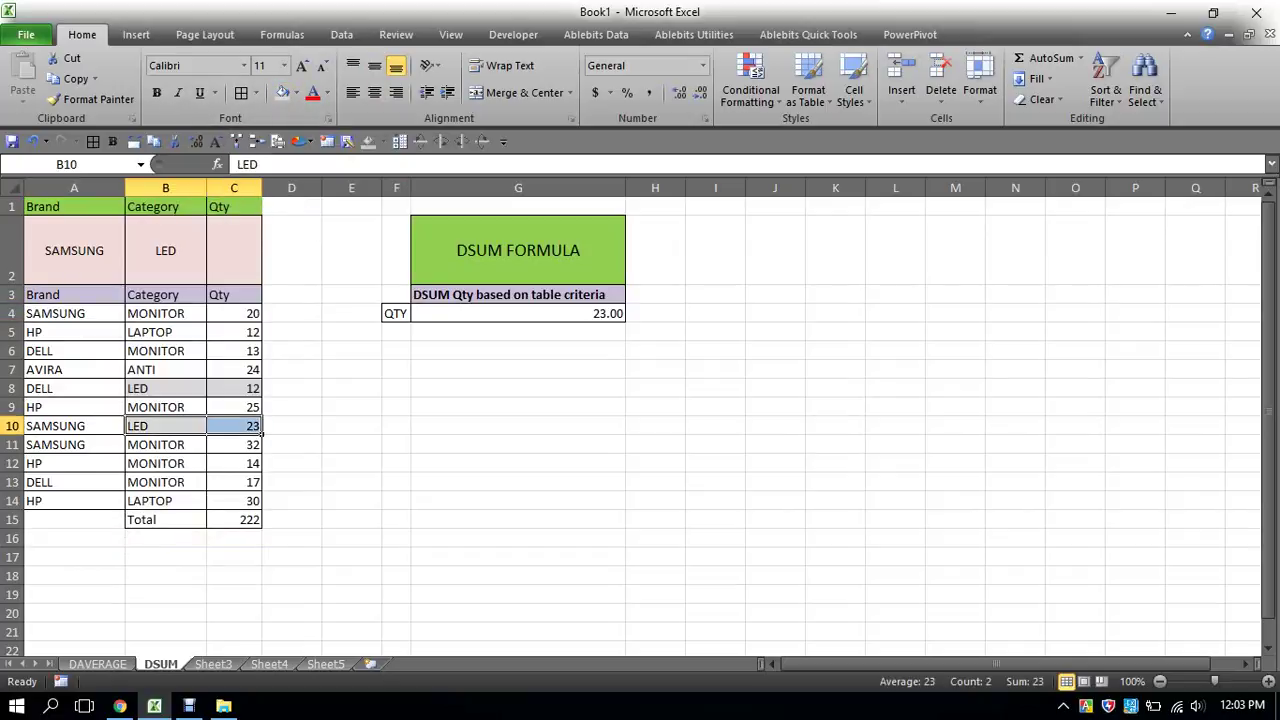
{"action": "left_click", "coordinate": [172, 256]}
{"action": "right_click", "coordinate": [176, 258]}
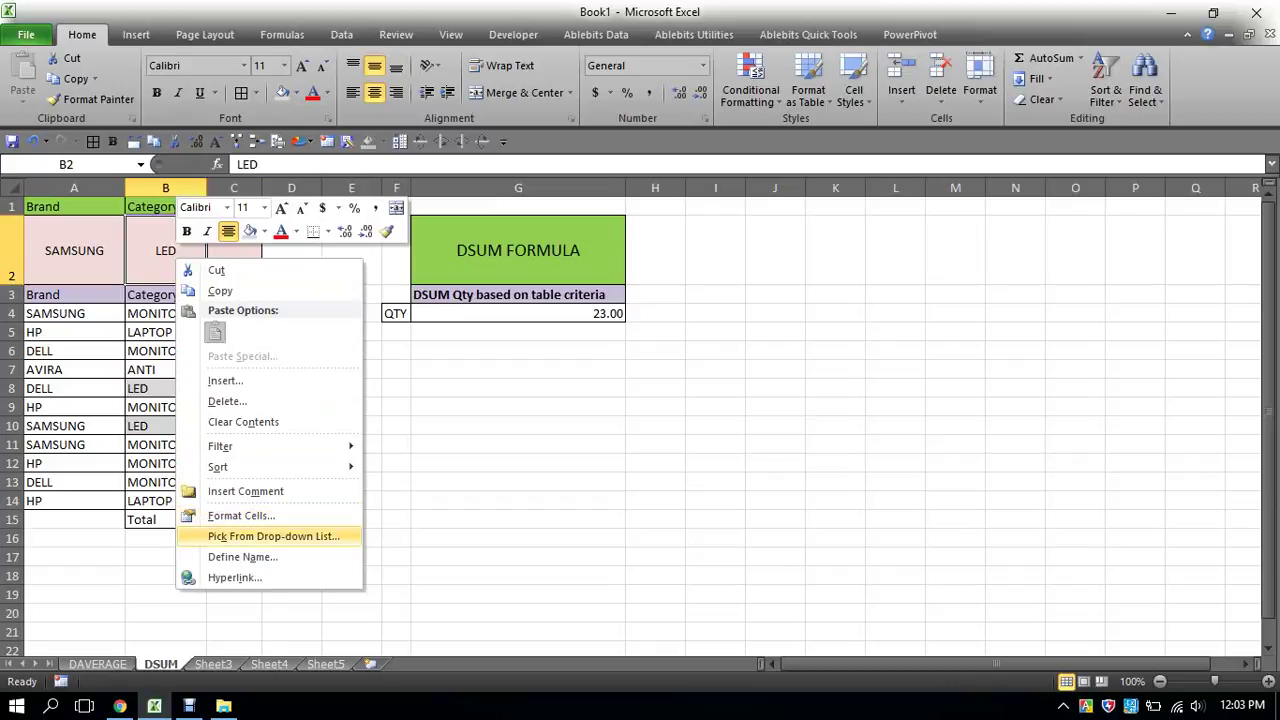
{"action": "left_click", "coordinate": [273, 536]}
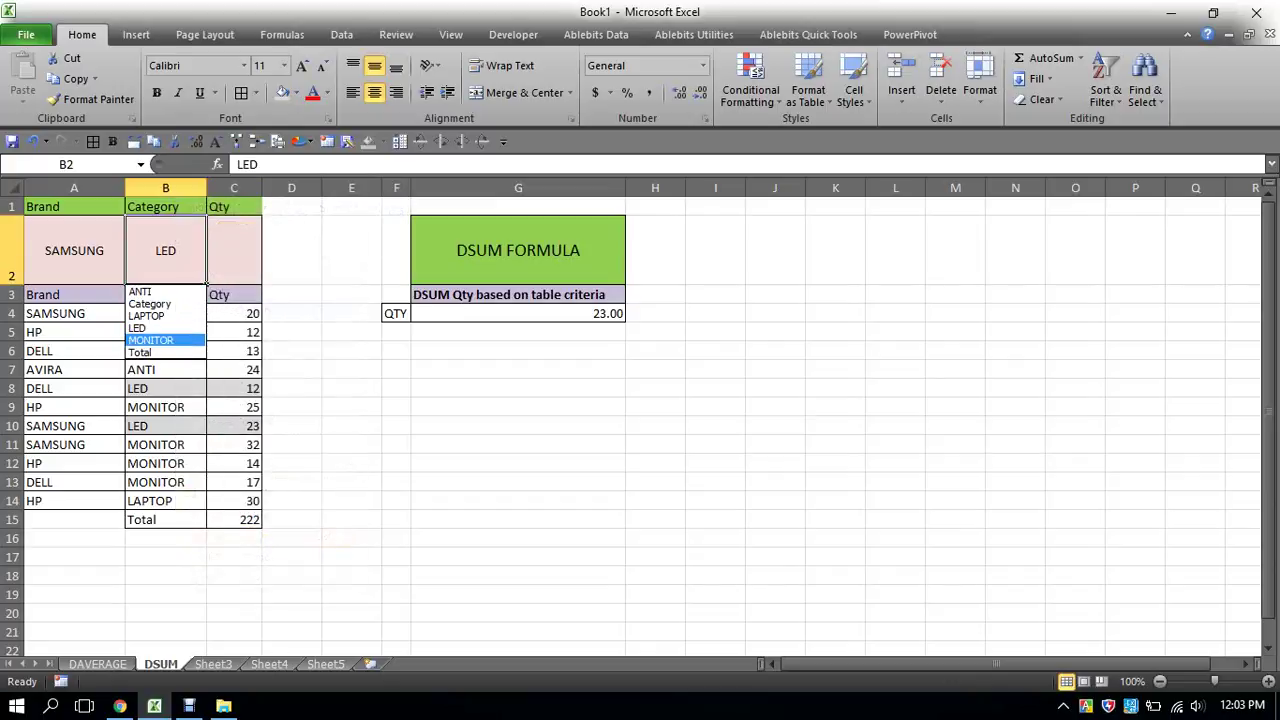
{"action": "key", "text": "Return"}
{"action": "left_click", "coordinate": [518, 313]}
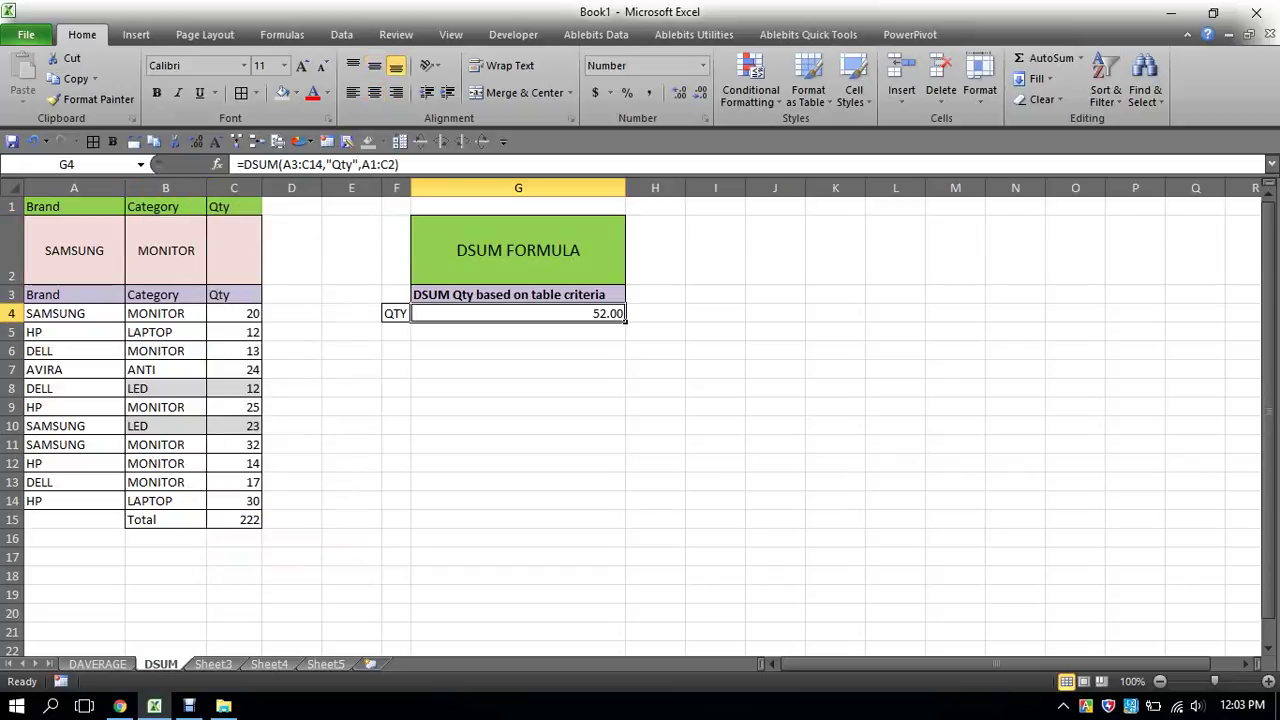